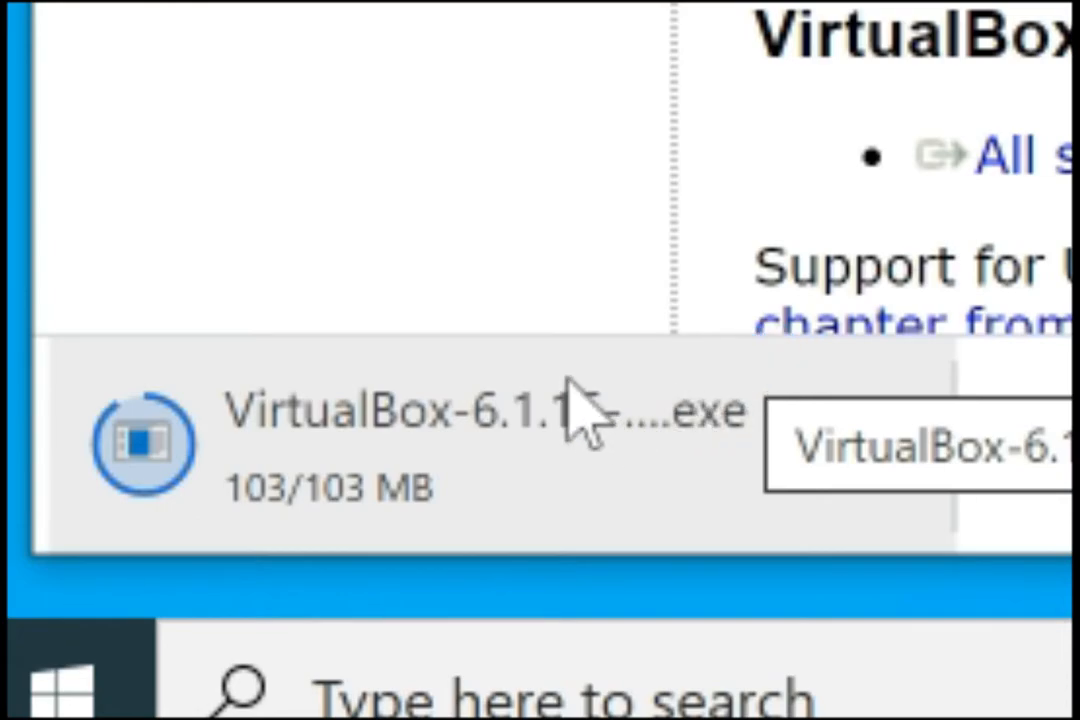
Step: Run the downloaded VirtualBox 6.1.16 installer with the default features, location and shortcuts, and finish setup with VirtualBox launching after installation
left_click(373, 408)
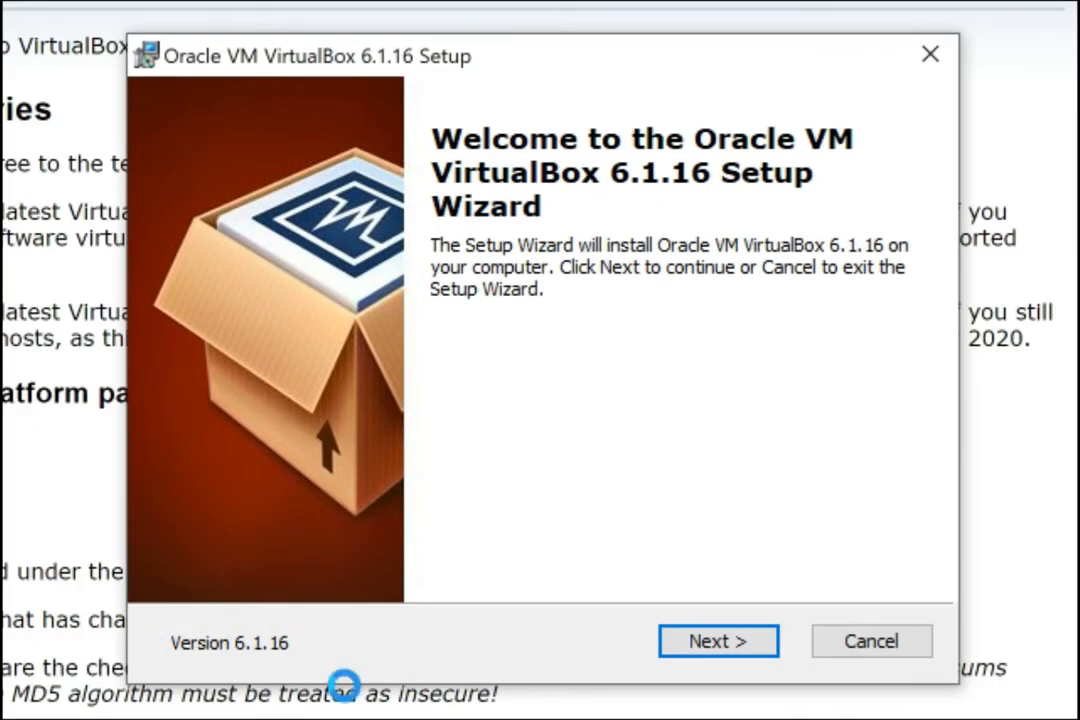
left_click(716, 643)
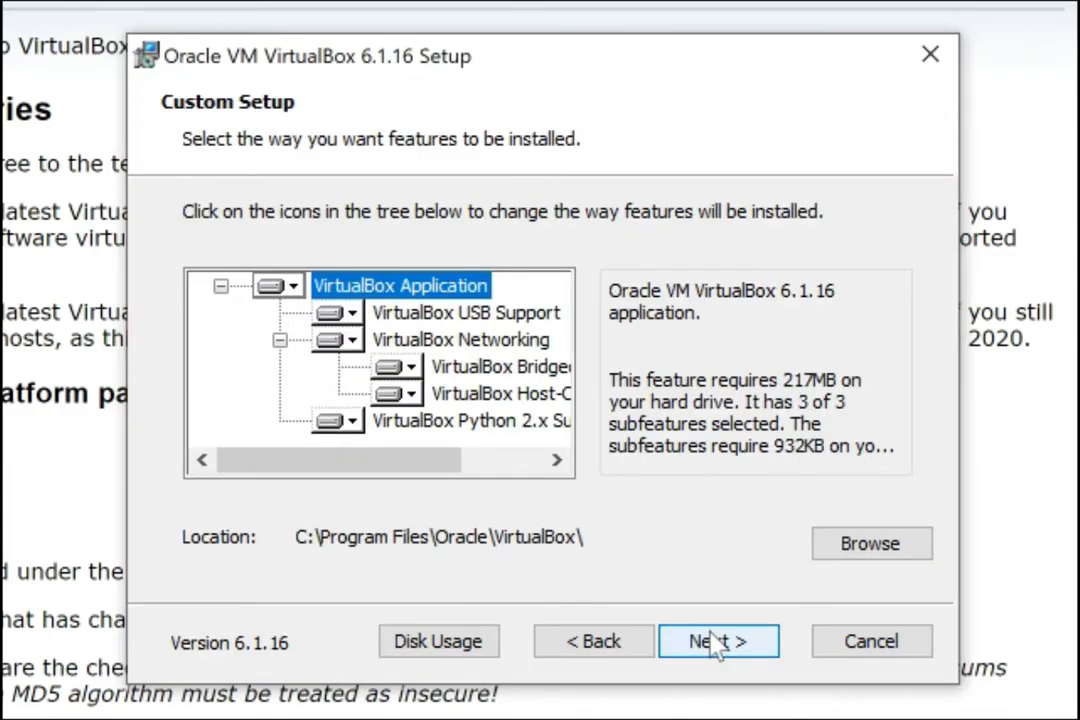
left_click(716, 643)
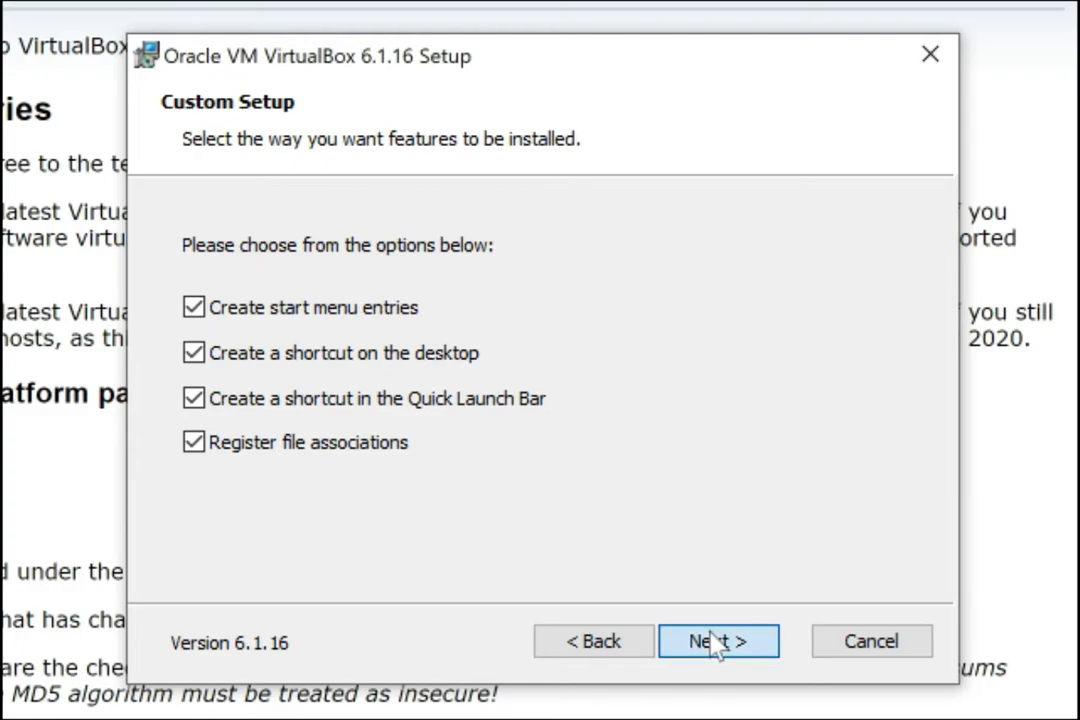
left_click(716, 643)
left_click(716, 643)
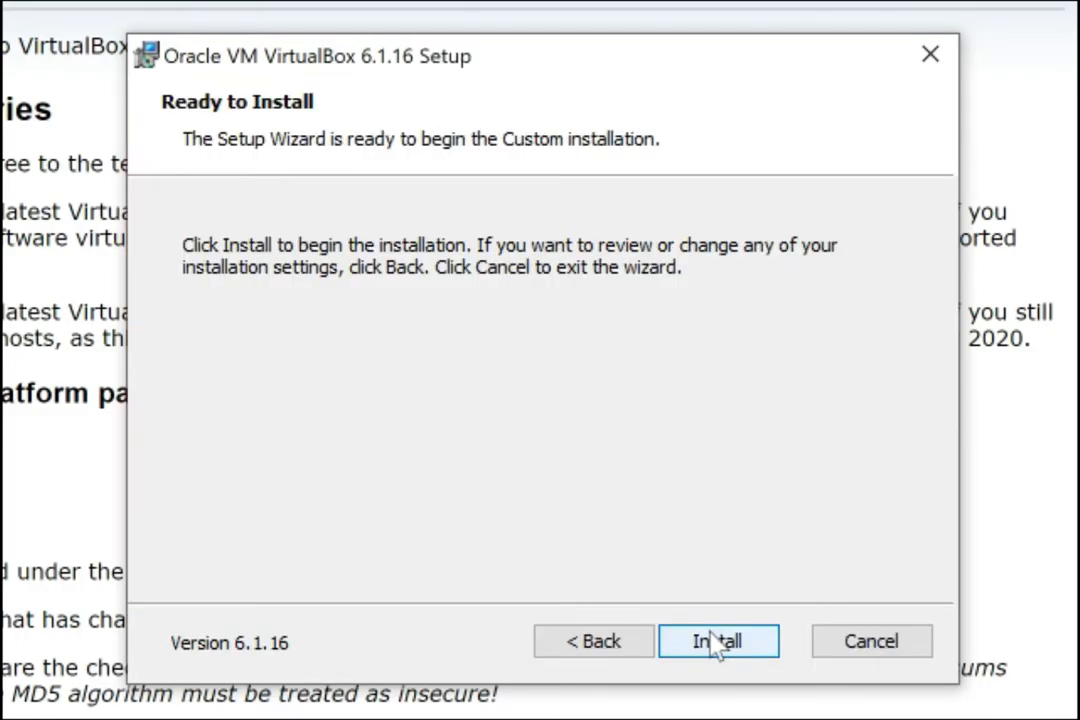
left_click(716, 643)
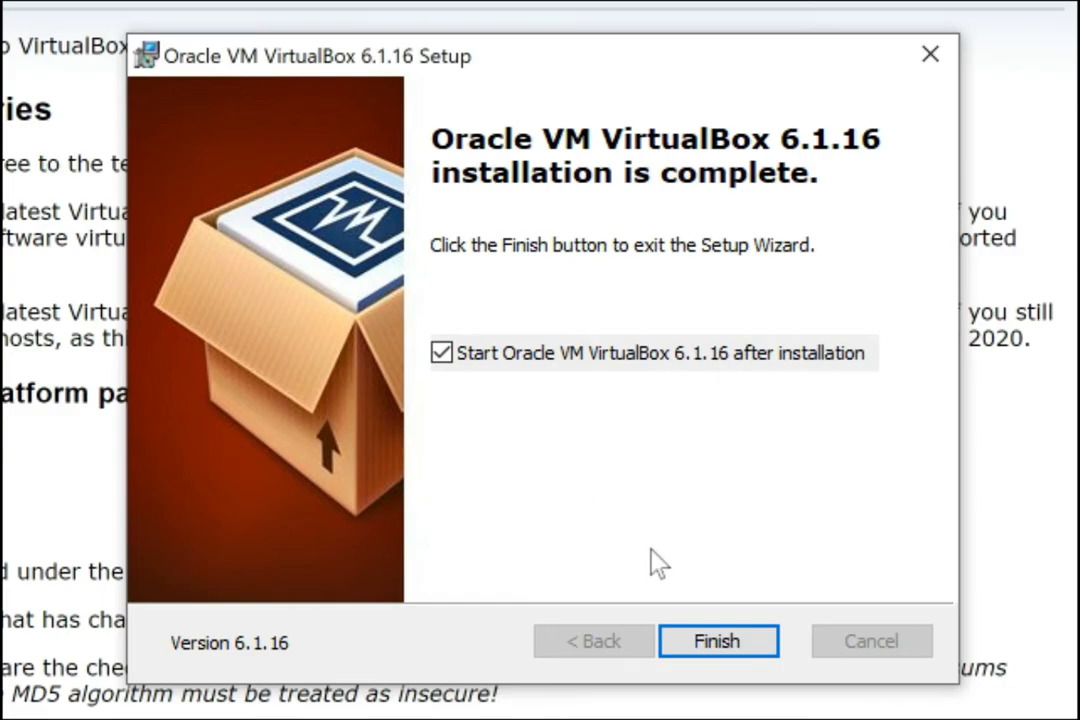
left_click(718, 644)
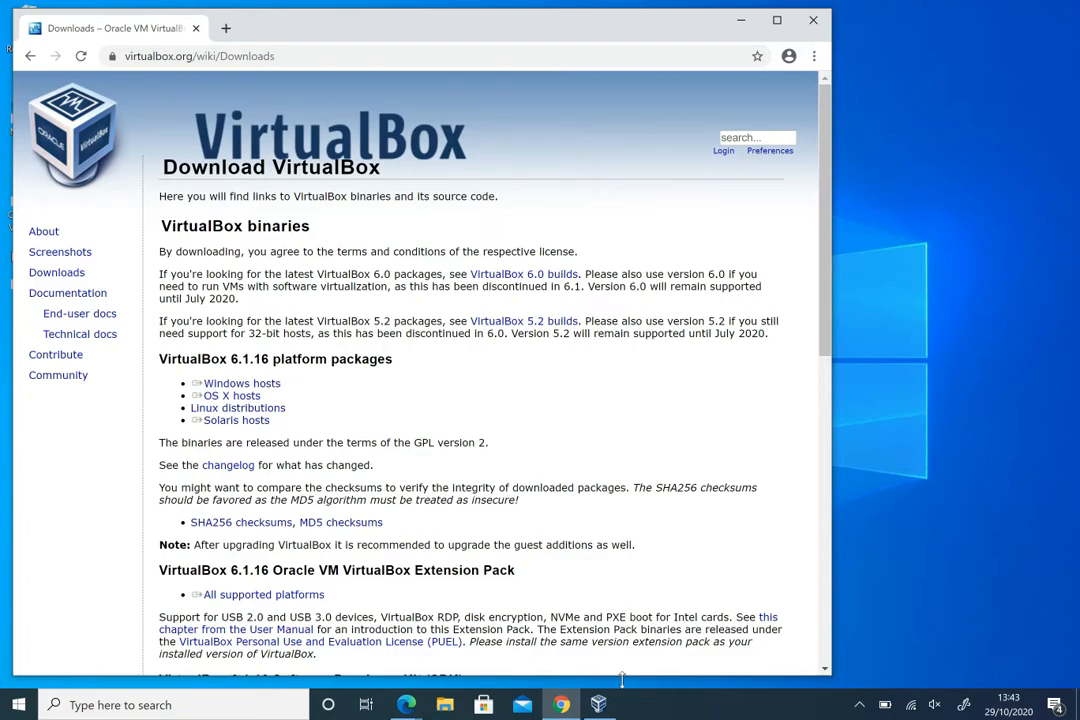
Step: Bring up and minimise the VirtualBox Manager window, and replace Chrome's VirtualBox downloads page with a new blank tab
left_click(599, 705)
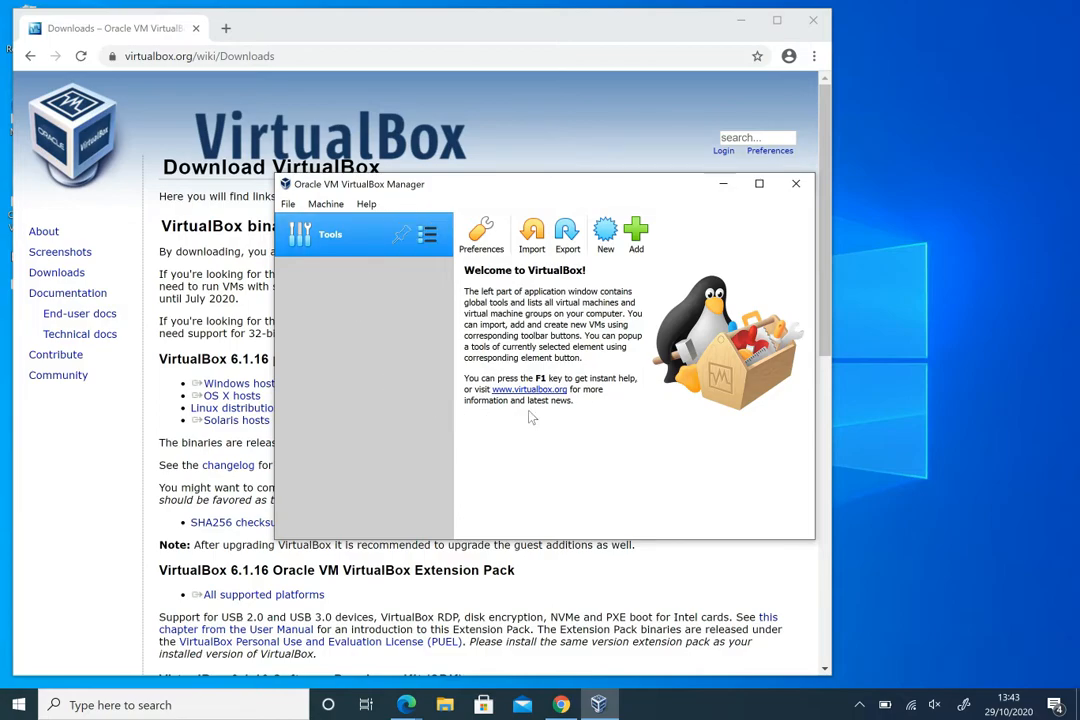
left_click(722, 183)
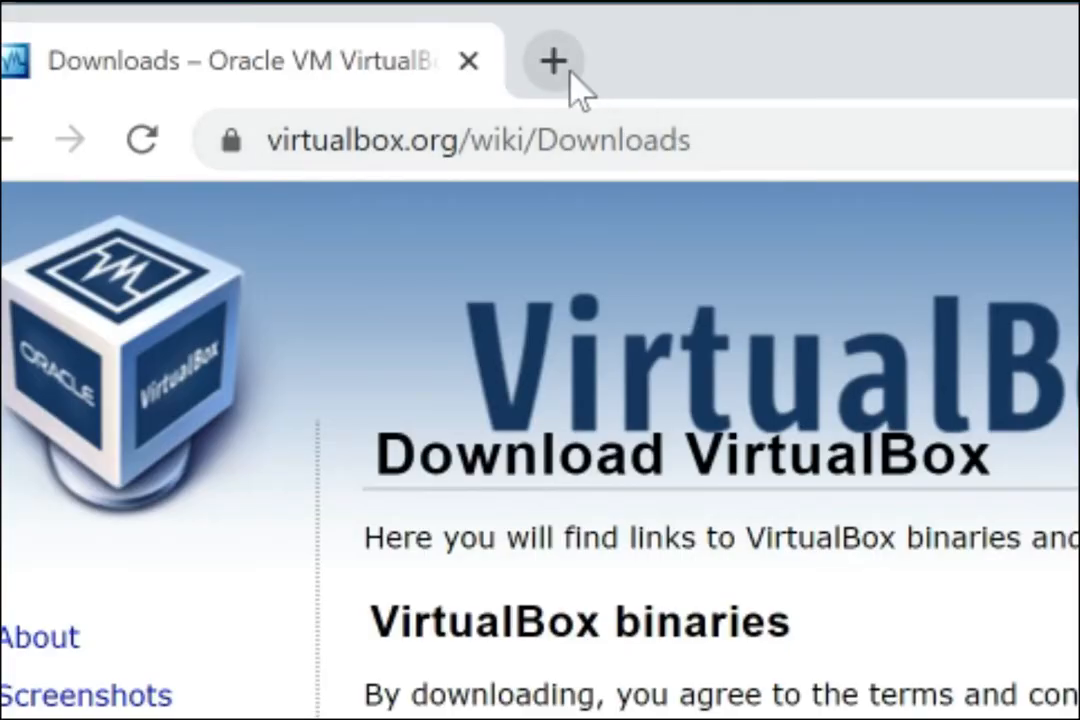
left_click(229, 31)
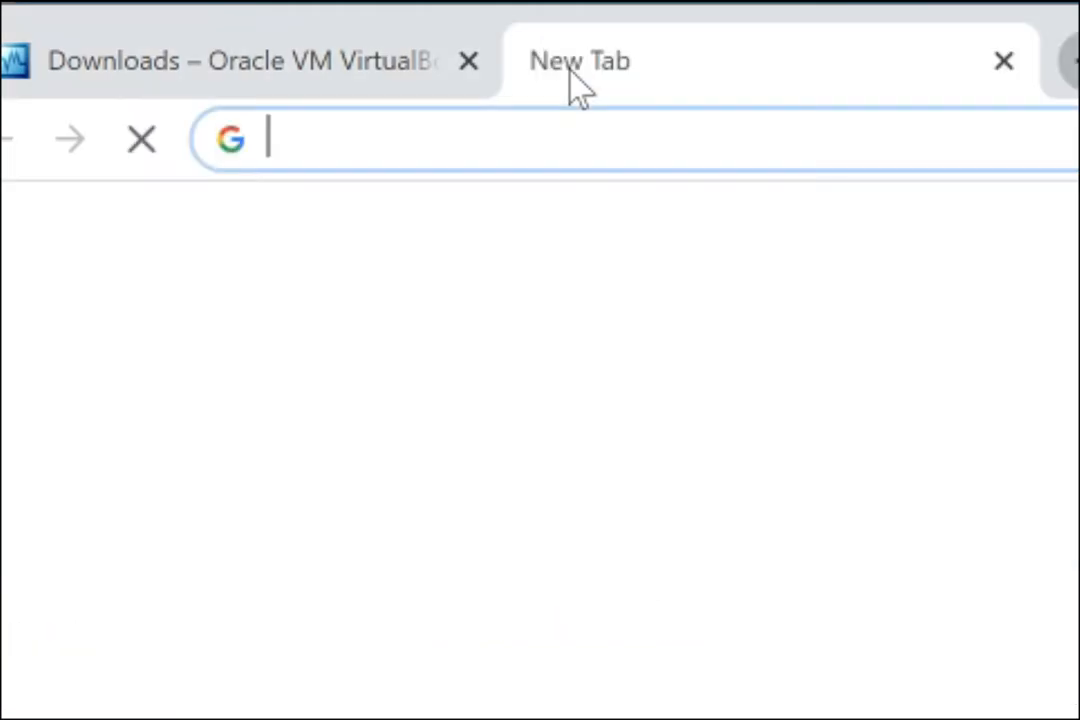
left_click(470, 64)
Step: Search Google for linux and open the Linux.org website from the results
left_click(513, 152)
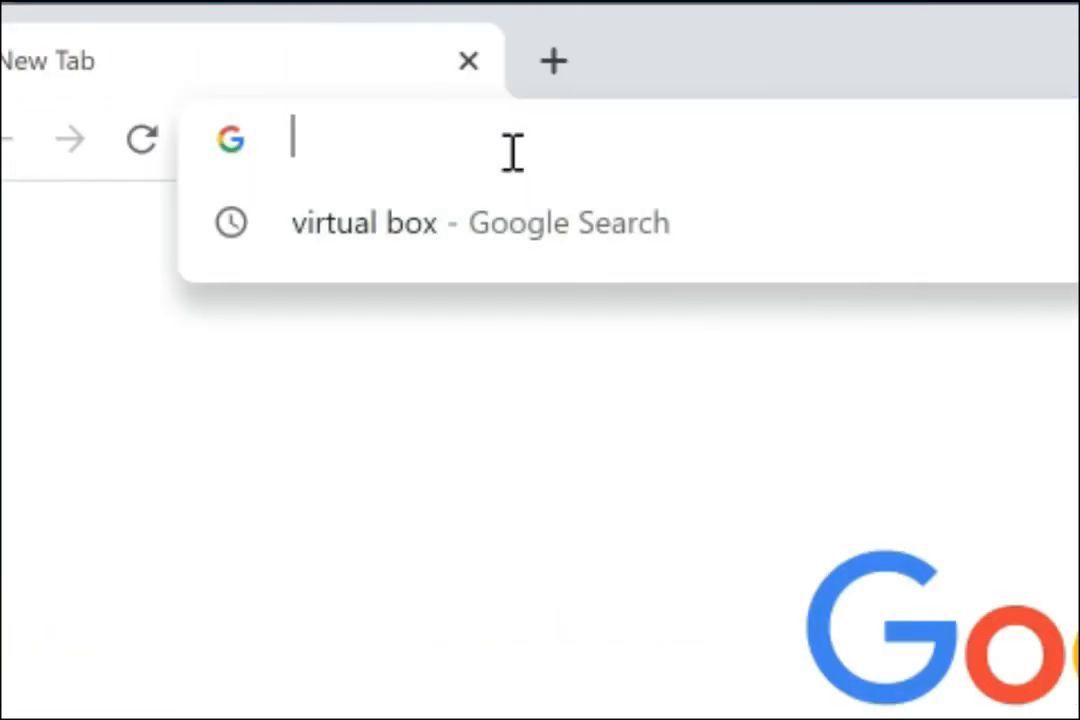
type("linux")
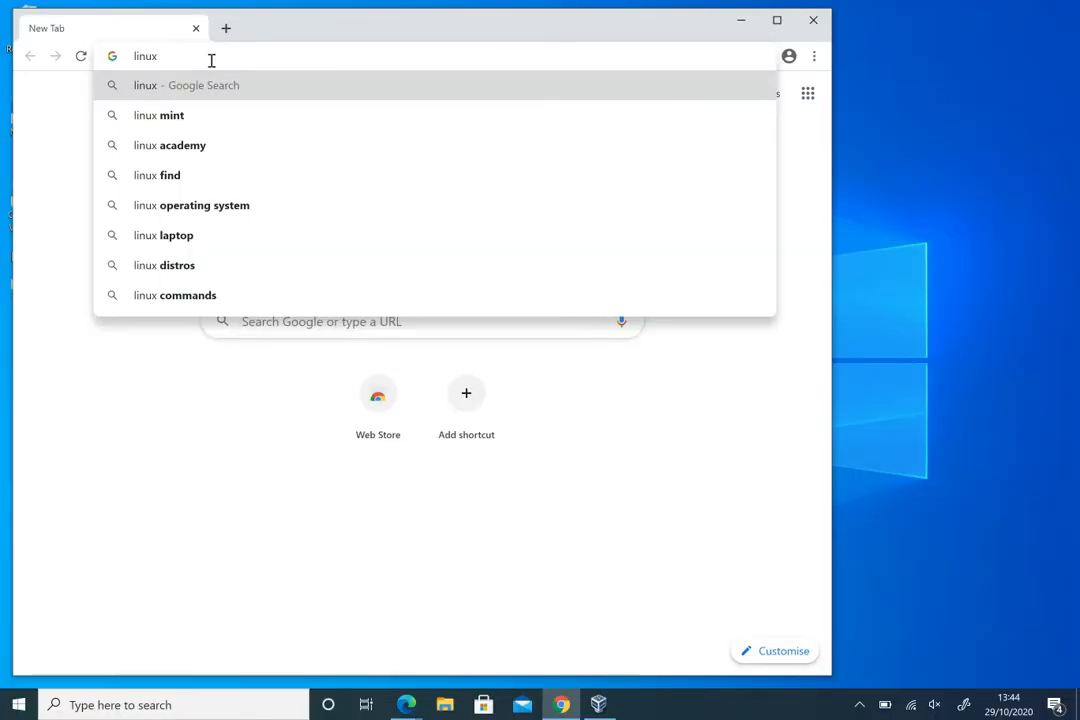
key("Return")
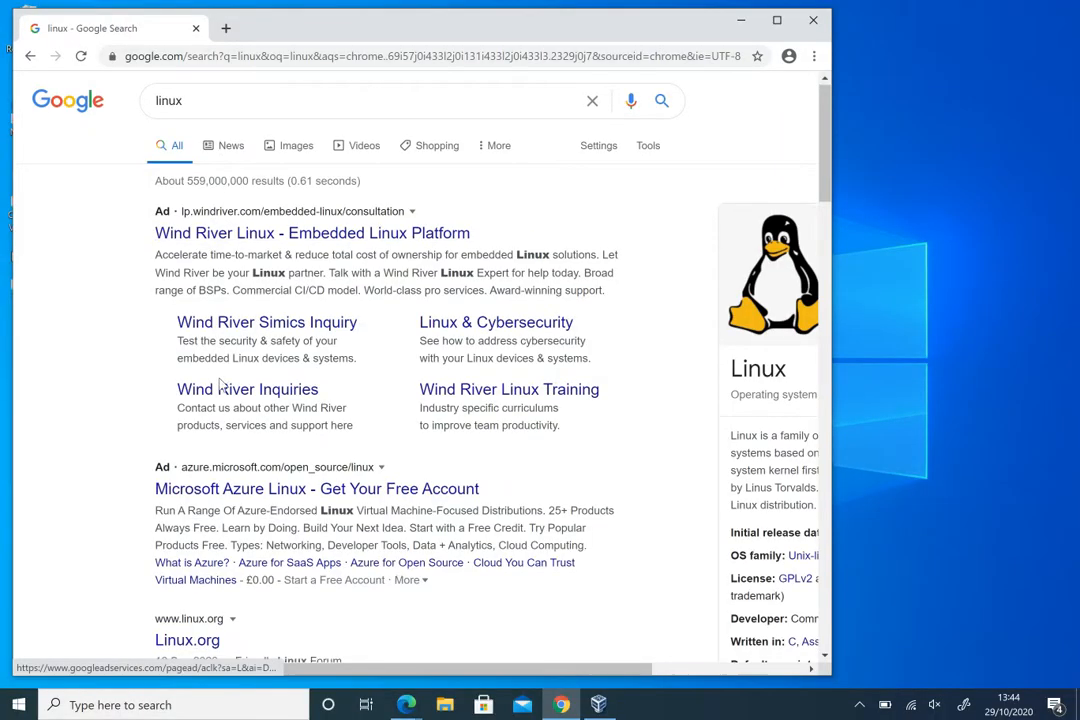
scroll(195, 430, "down", 2)
left_click(187, 463)
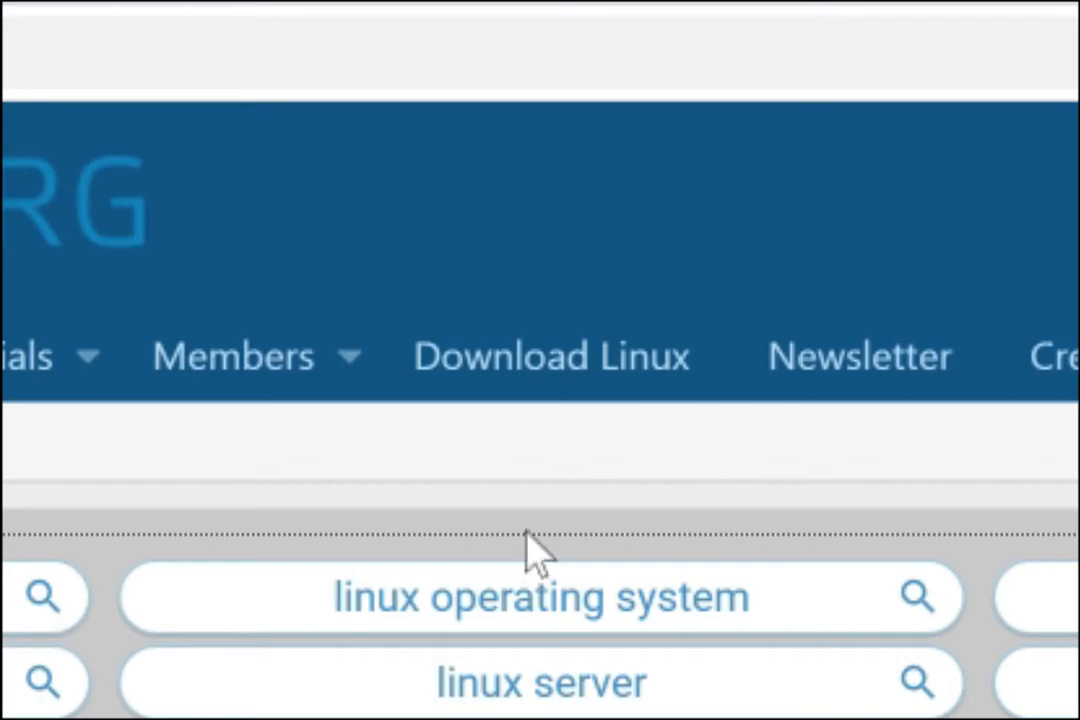
Step: Download the Ubuntu Desktop 20.04.1 ISO through Linux.org's list of distributions, and close the browser once the download is complete
left_click(529, 360)
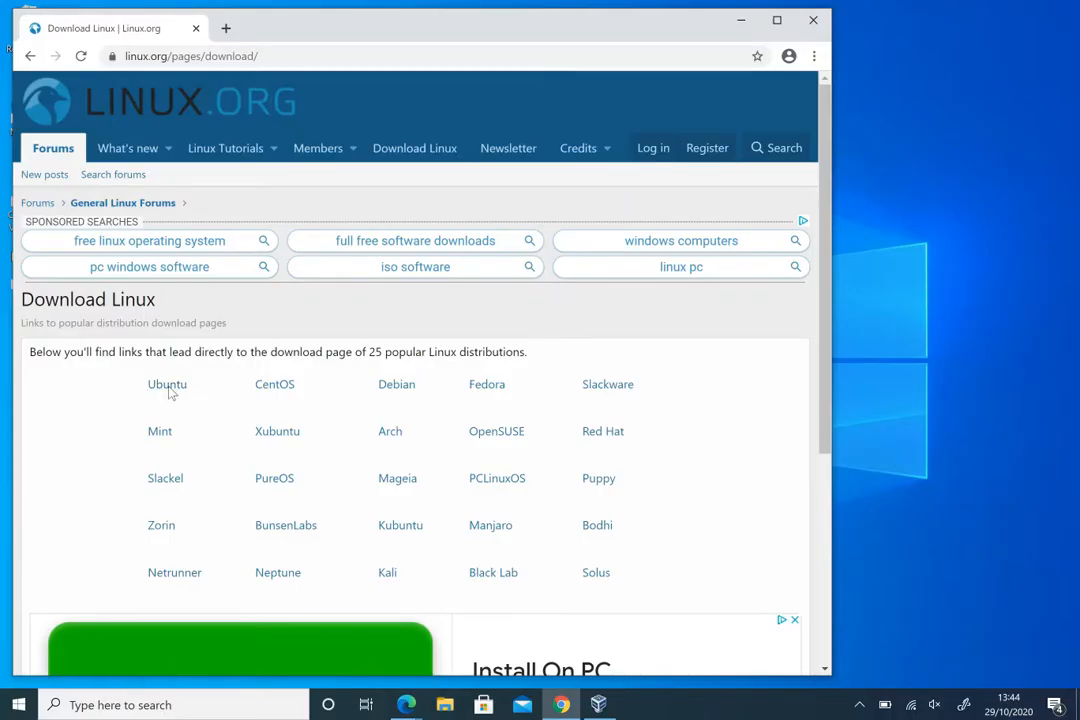
left_click(168, 385)
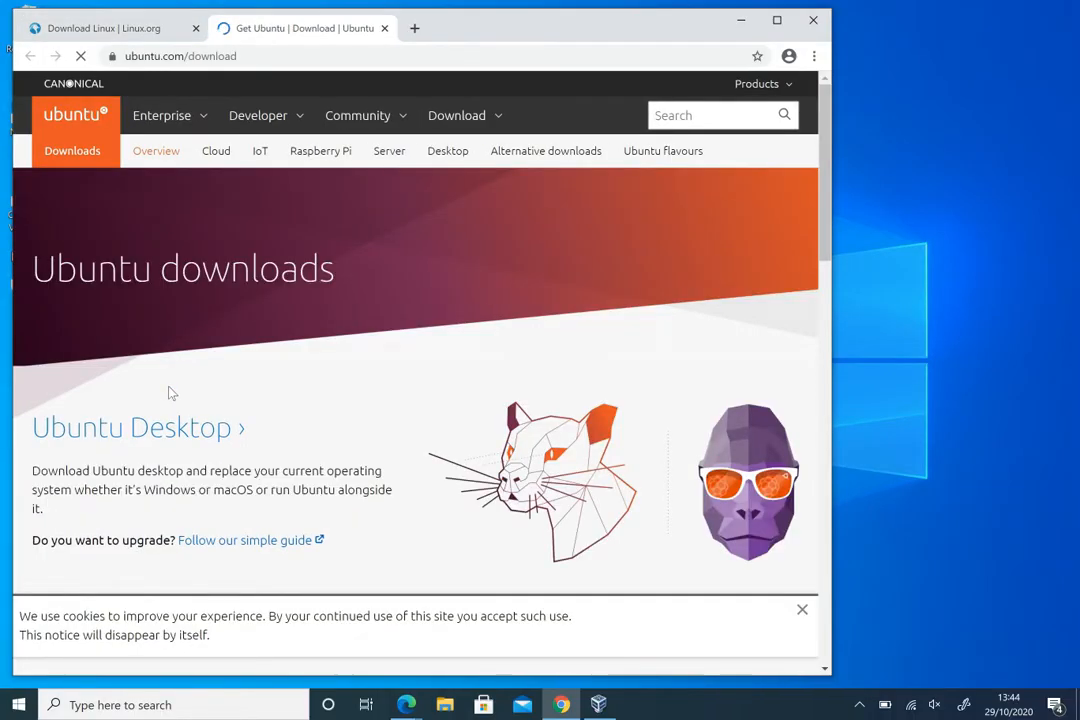
left_click(172, 428)
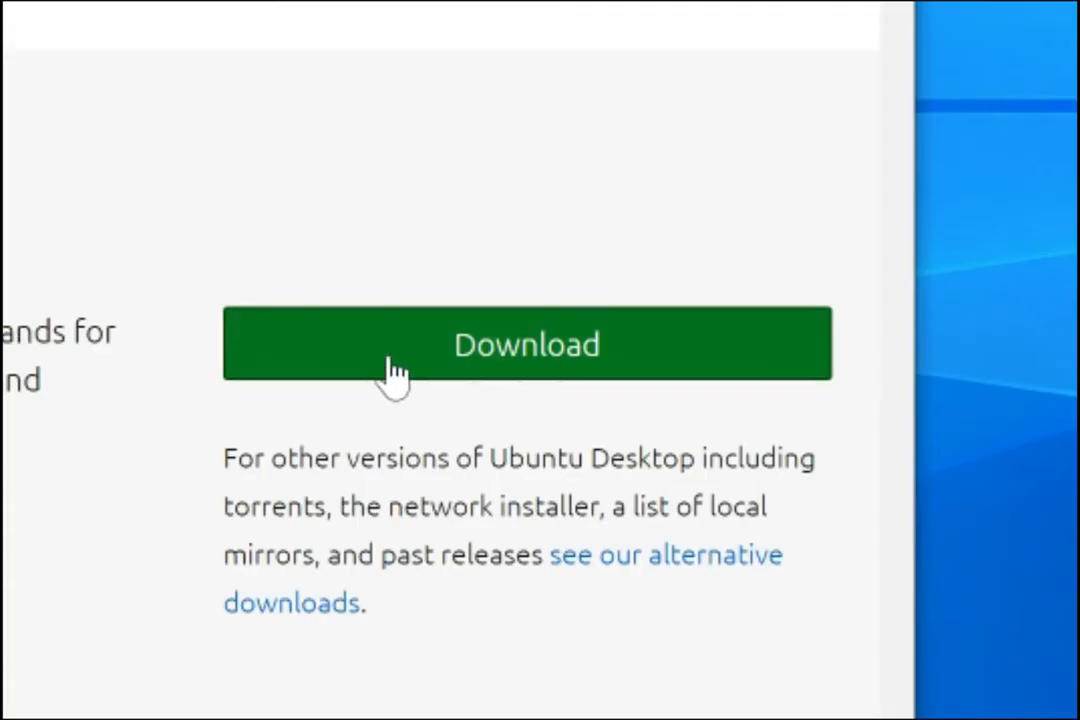
left_click(392, 372)
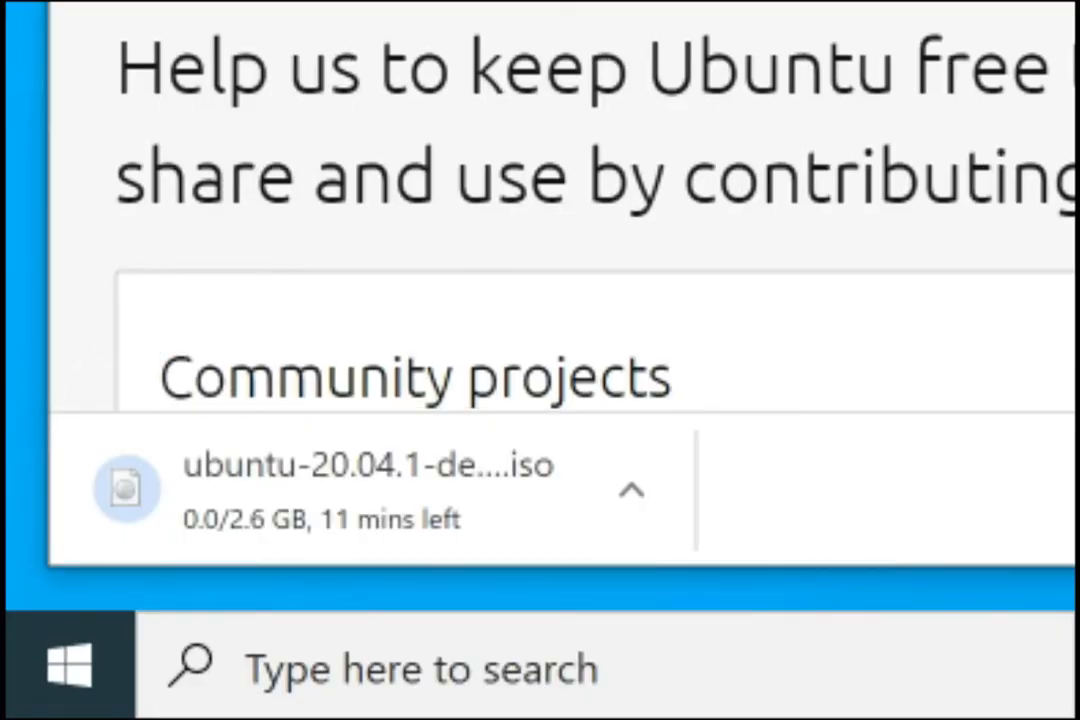
scroll(484, 516, "down", 1)
scroll(562, 206, "down", 1)
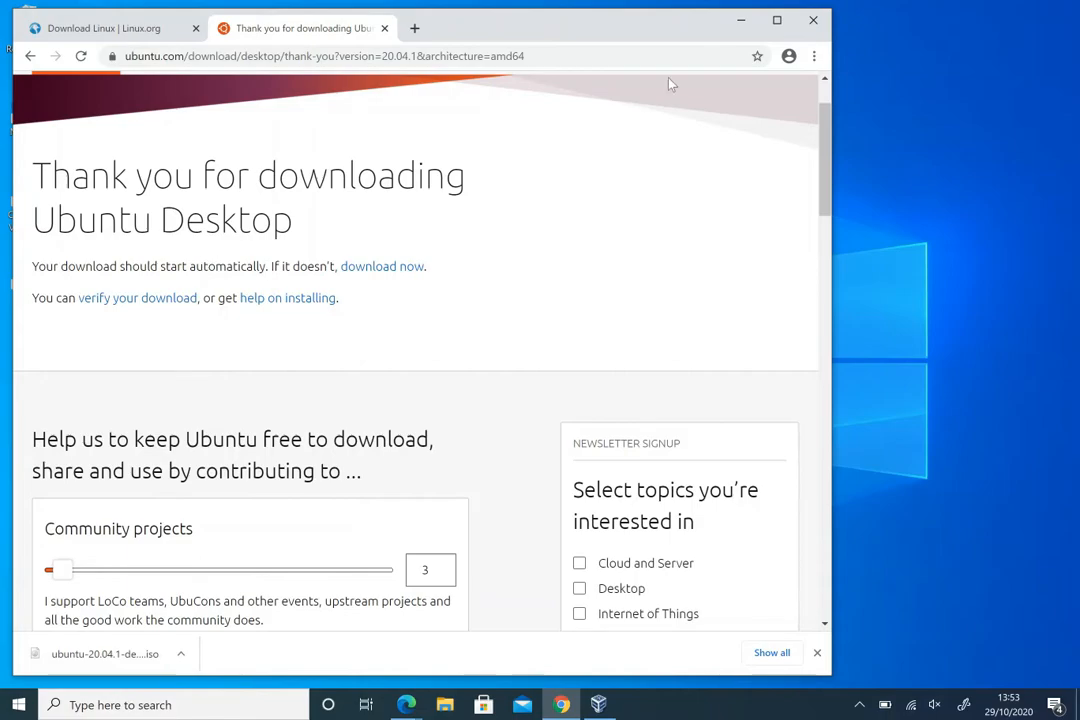
left_click(813, 22)
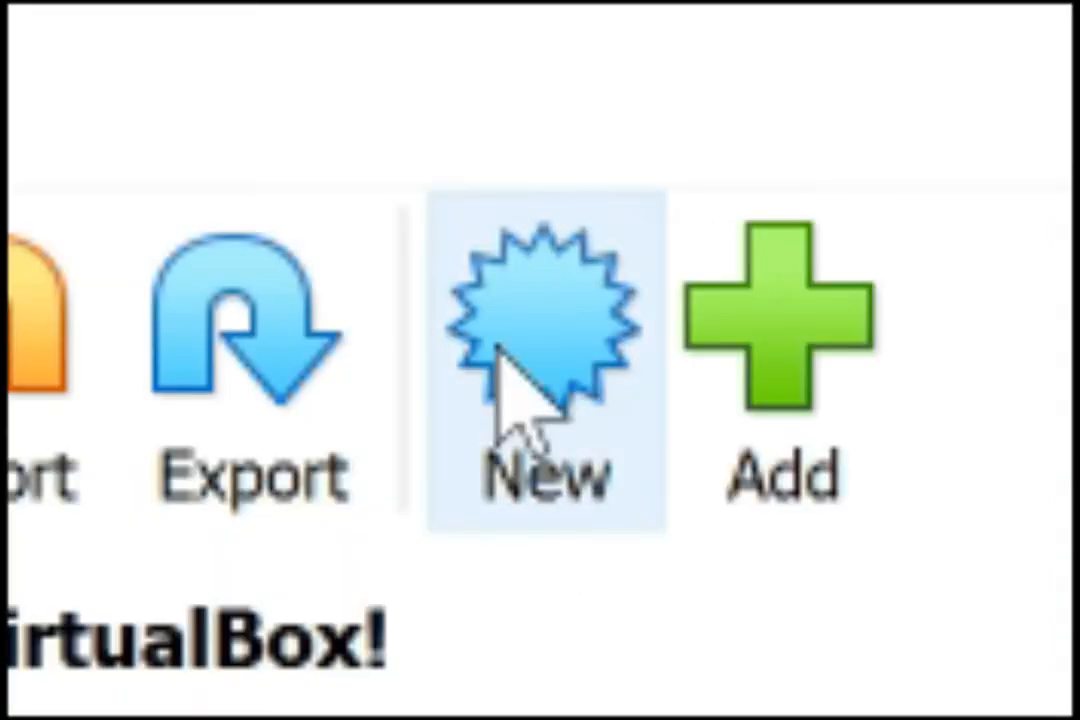
Step: Start a new virtual machine named Linux Ubuntu VM with type Linux and version Ubuntu (64-bit)
left_click(492, 360)
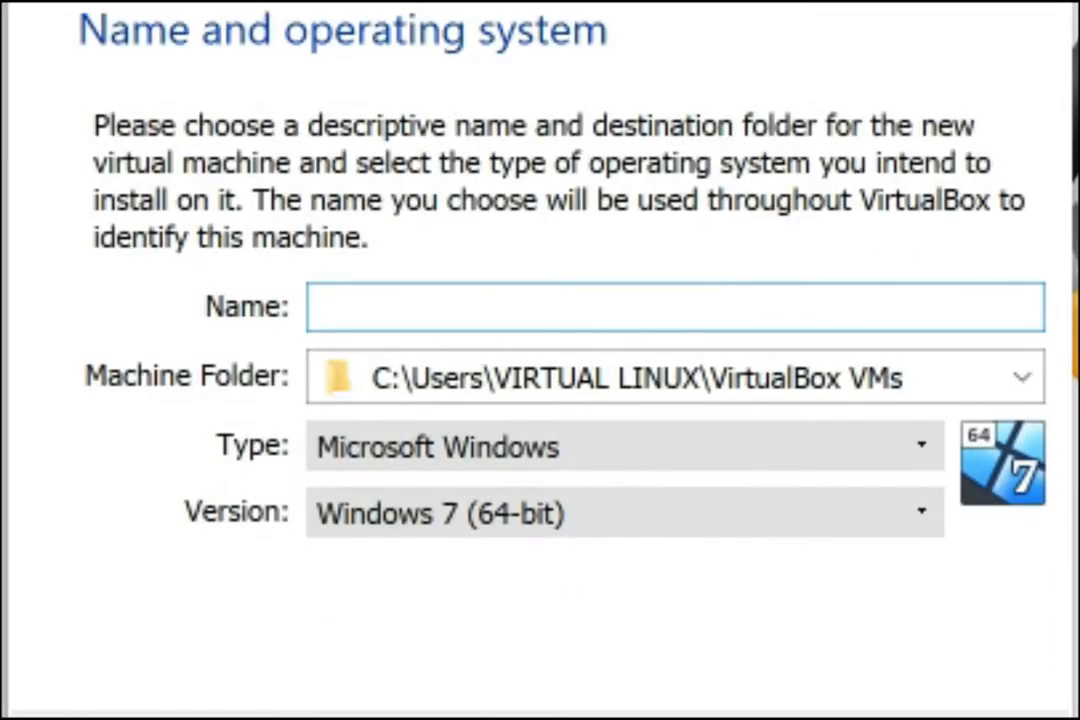
type("Lunux")
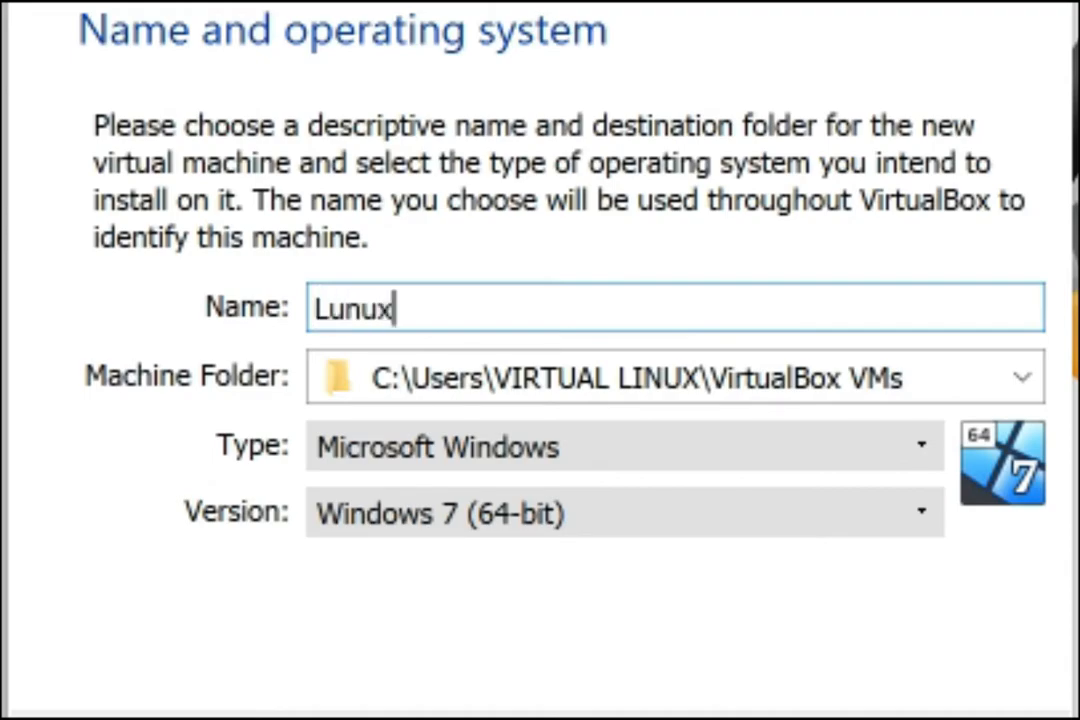
key("BackSpace")
key("BackSpace")
key("BackSpace")
key("BackSpace")
type("inux Ubun")
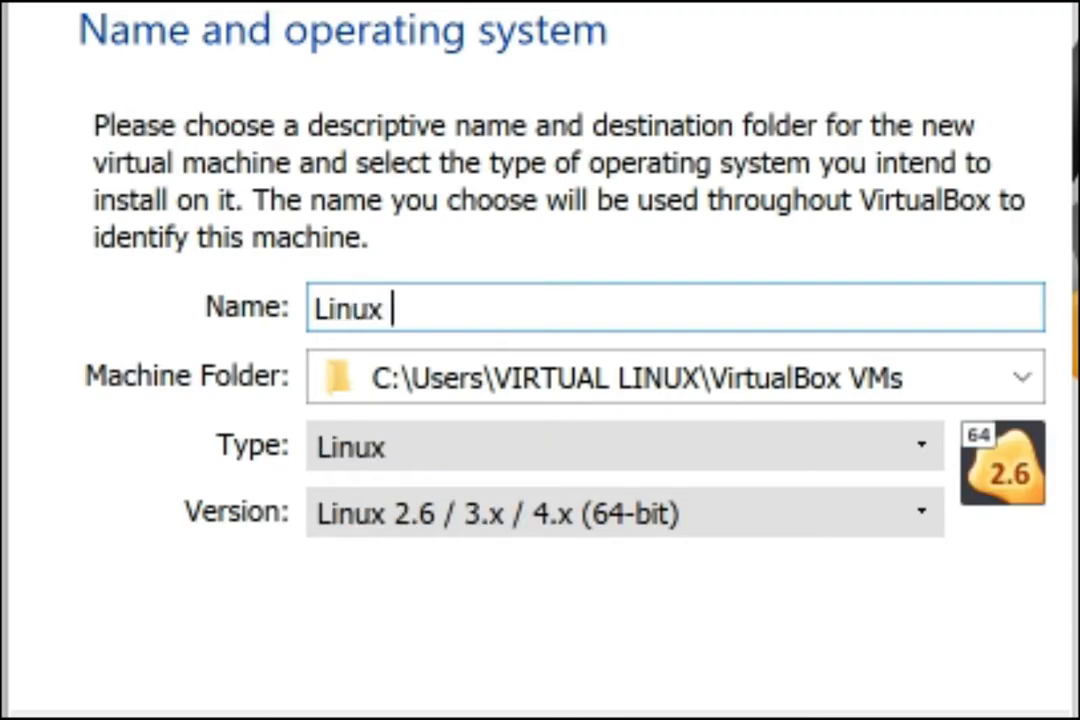
type("tu ")
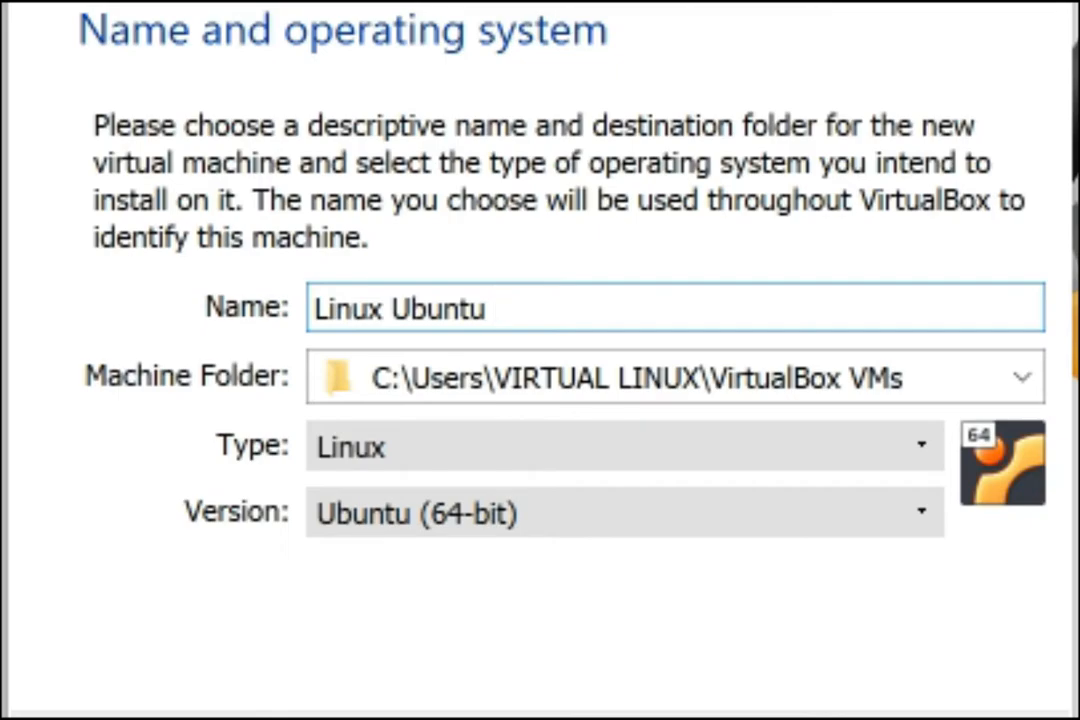
type("VM")
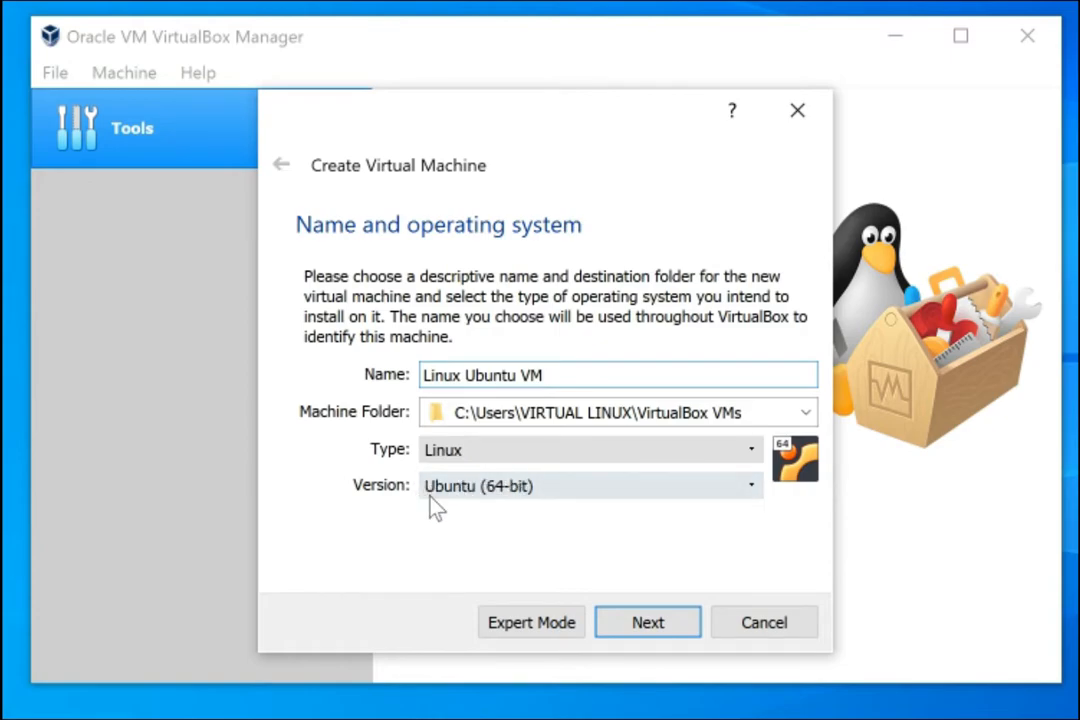
left_click(628, 624)
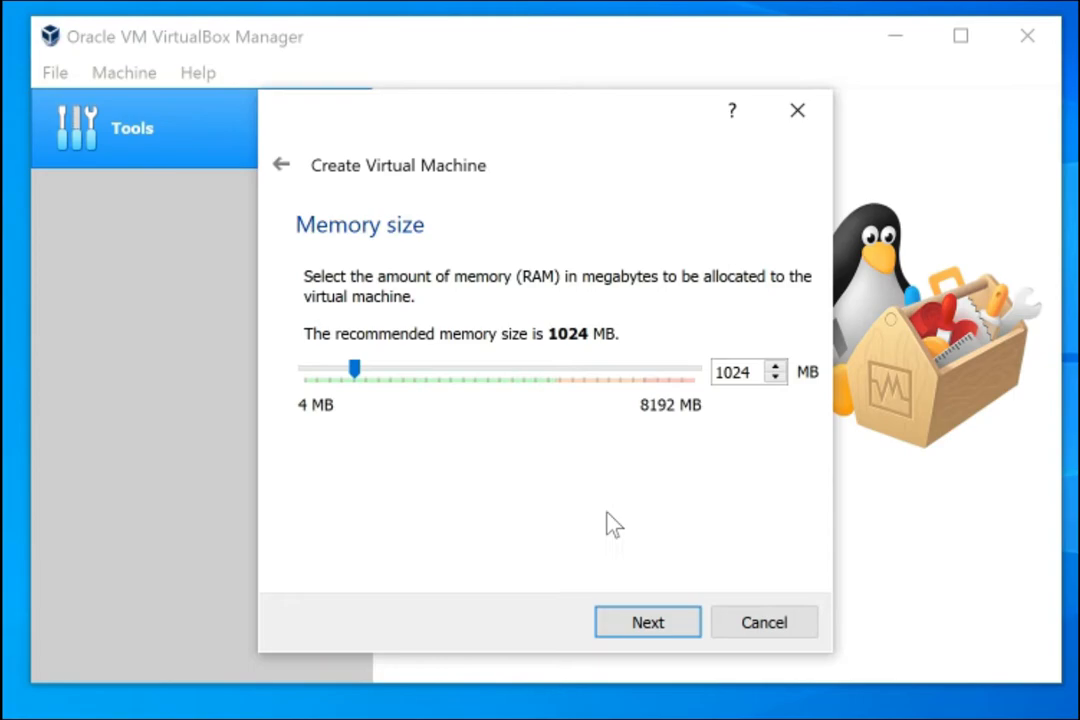
Step: Accept 1024 MB of memory and create a dynamically allocated 10.00 GB VDI hard disk for the virtual machine
left_click(648, 623)
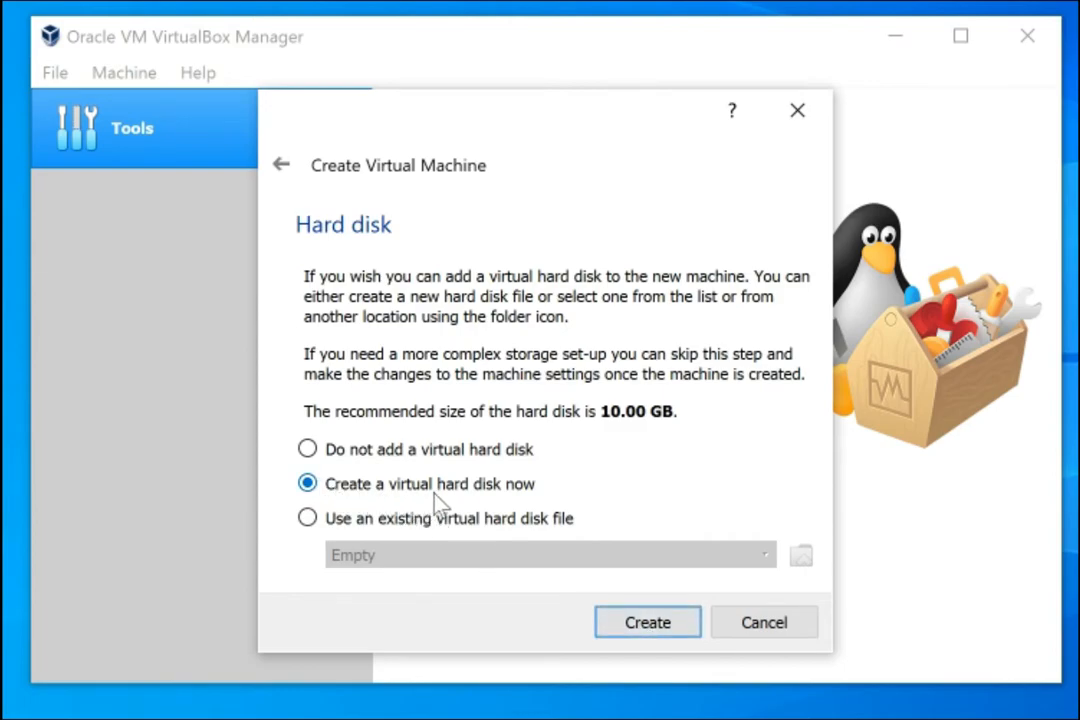
left_click(672, 630)
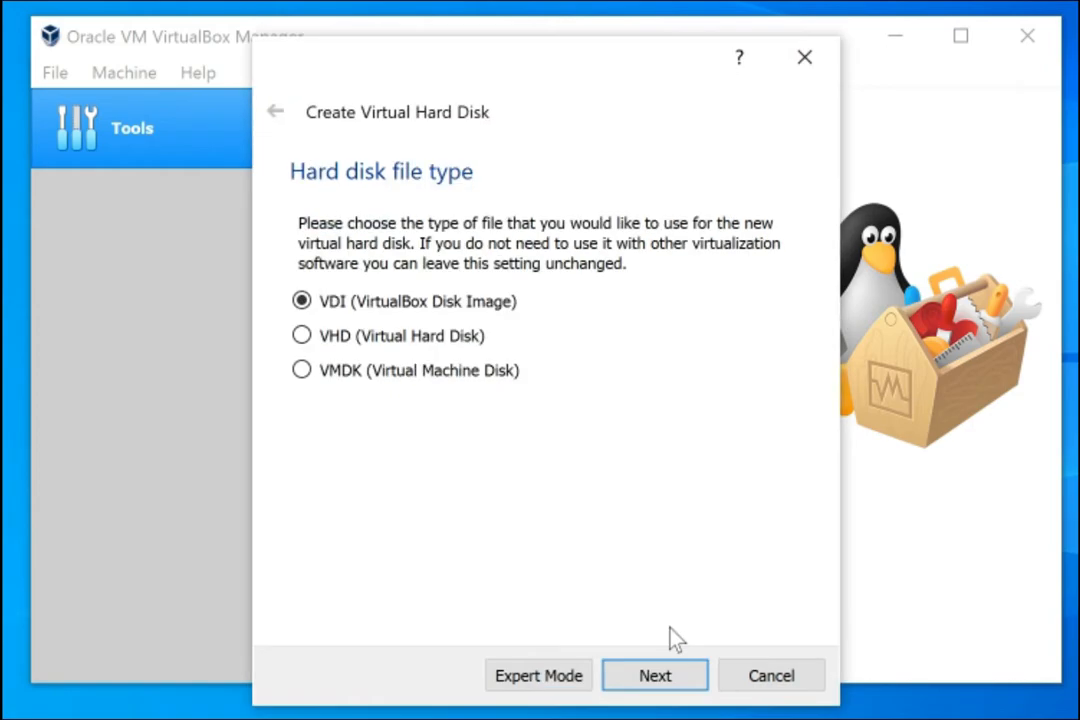
left_click(680, 684)
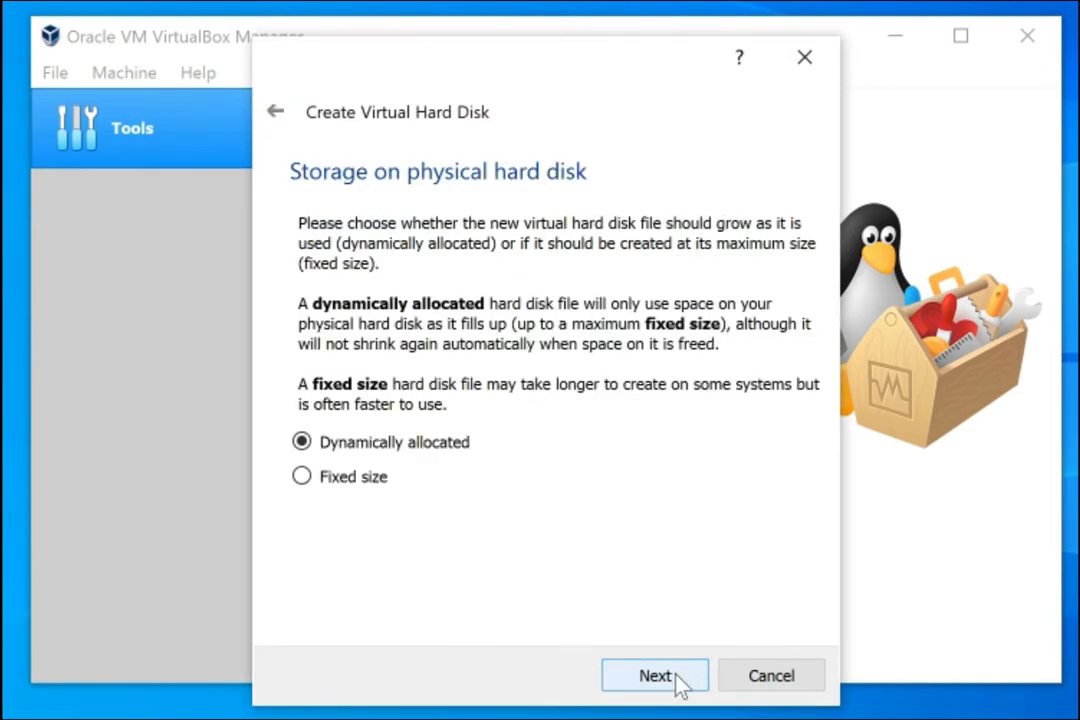
left_click(656, 676)
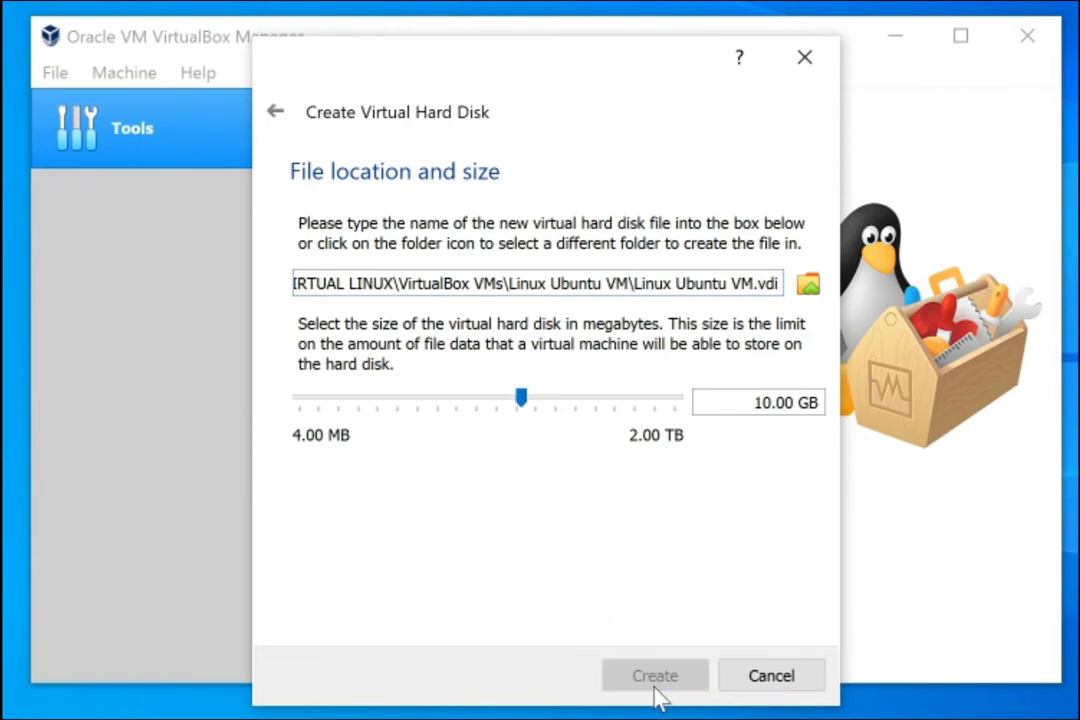
left_click(657, 692)
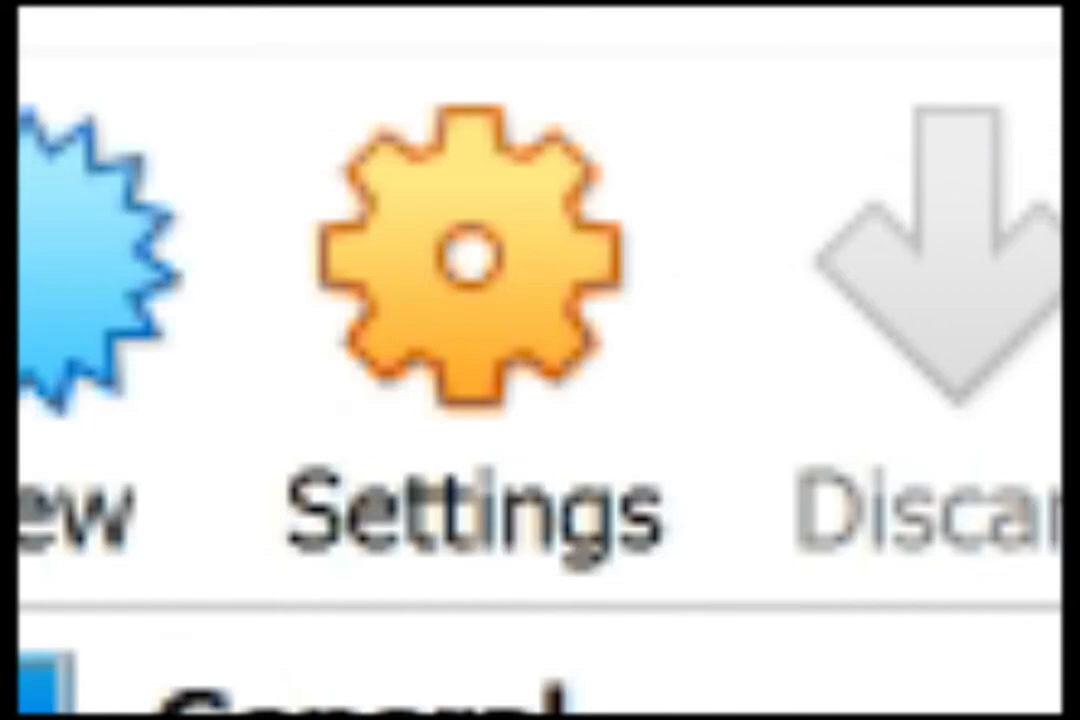
Step: Set both Shared Clipboard and Drag'n'Drop to Bidirectional in the Linux Ubuntu VM's advanced general settings
left_click(480, 353)
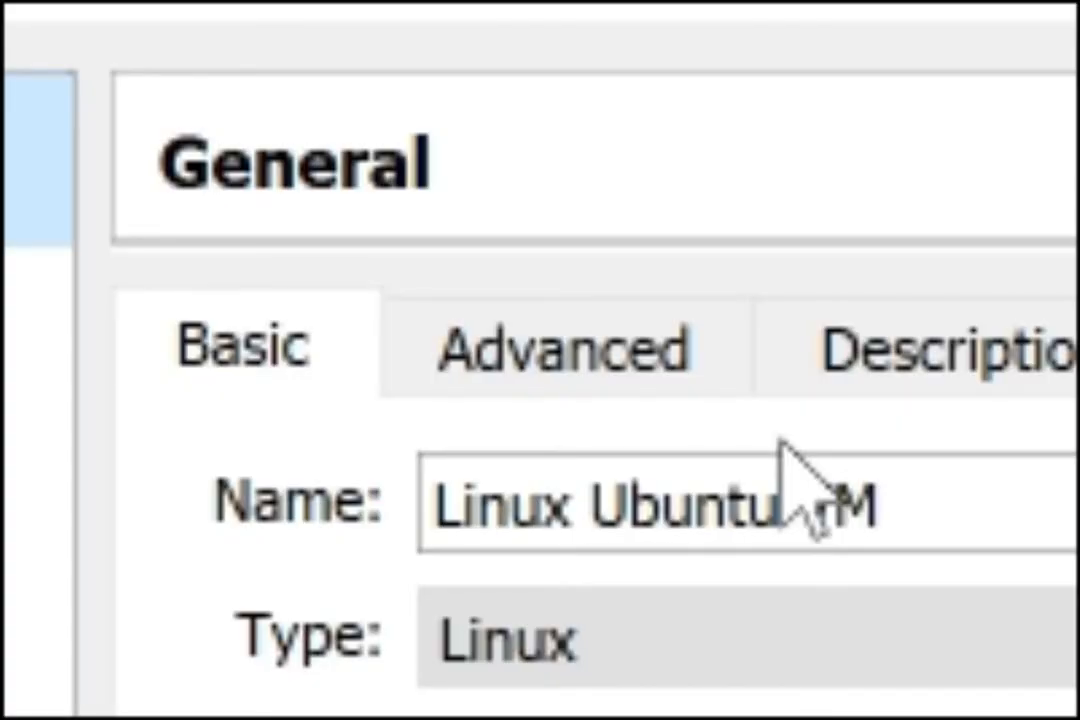
left_click(518, 375)
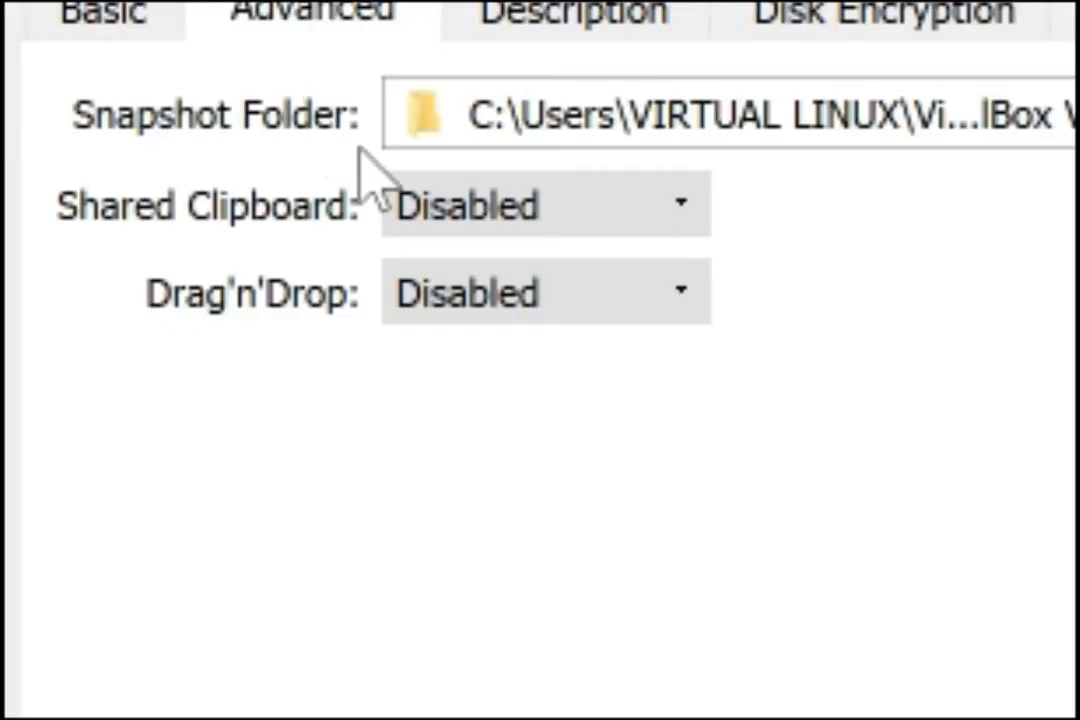
left_click(420, 192)
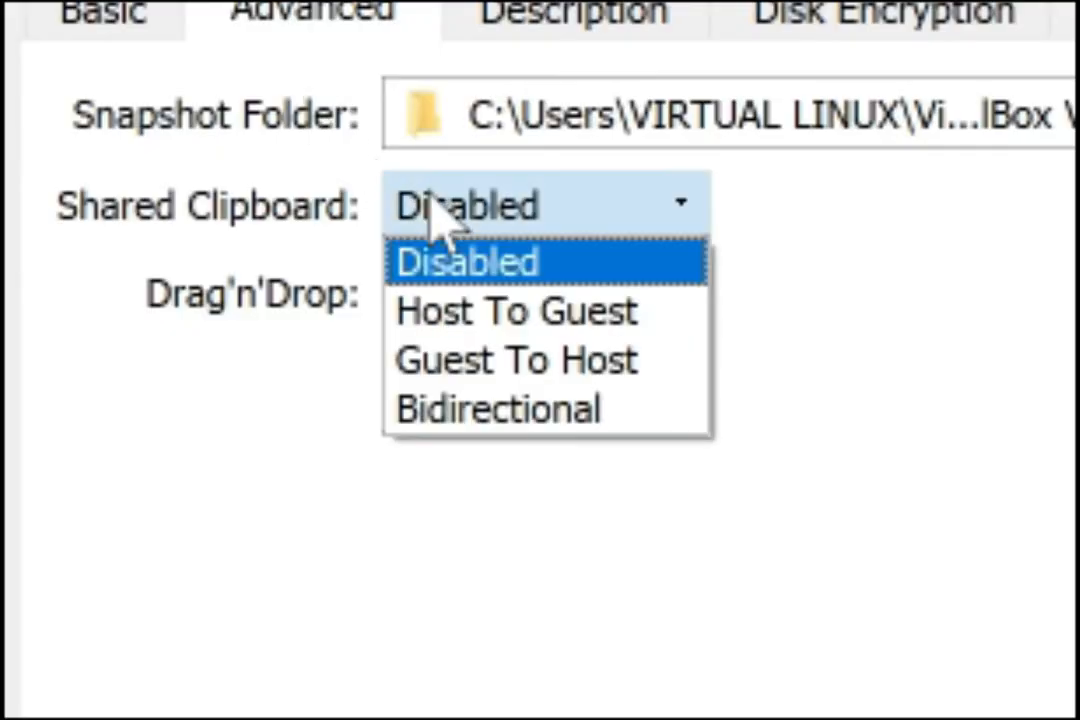
left_click(517, 410)
left_click(534, 296)
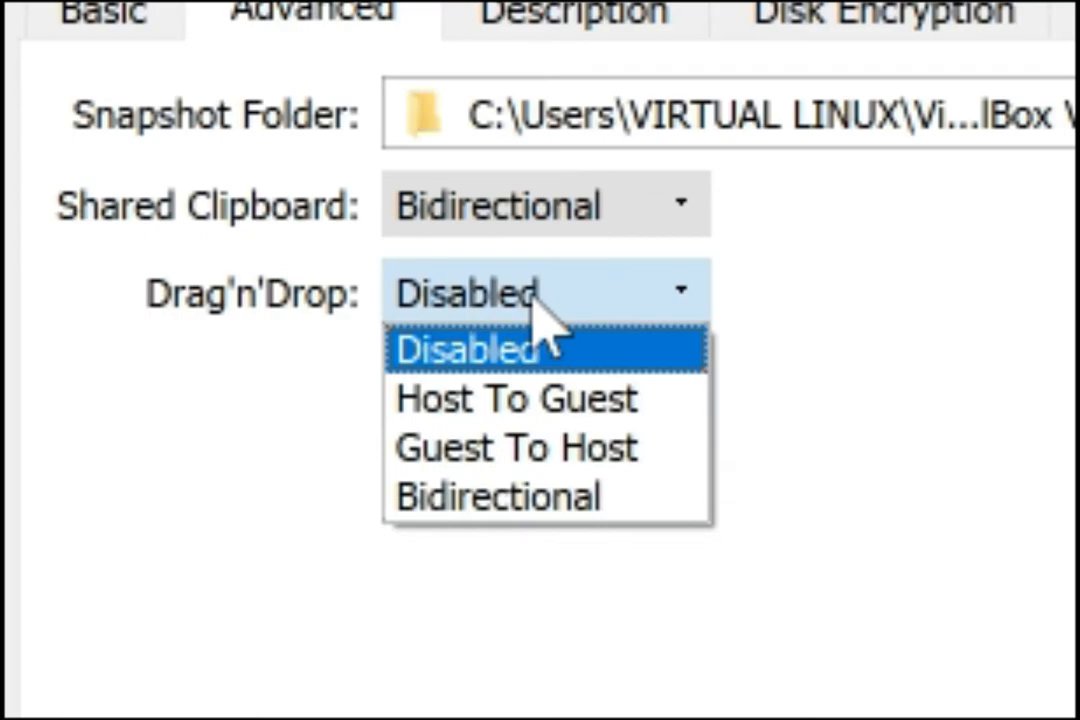
left_click(612, 497)
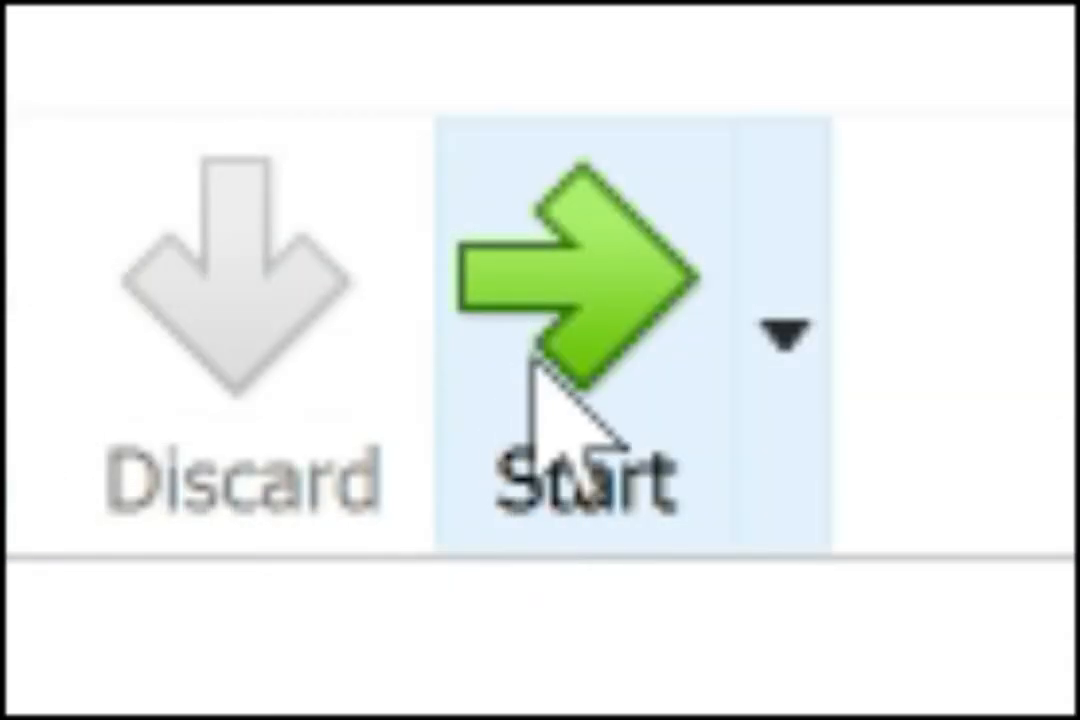
Step: Start the Linux Ubuntu VM with ubuntu-20.04.1-desktop-amd64.iso from the Downloads folder as its start-up disk
left_click(535, 360)
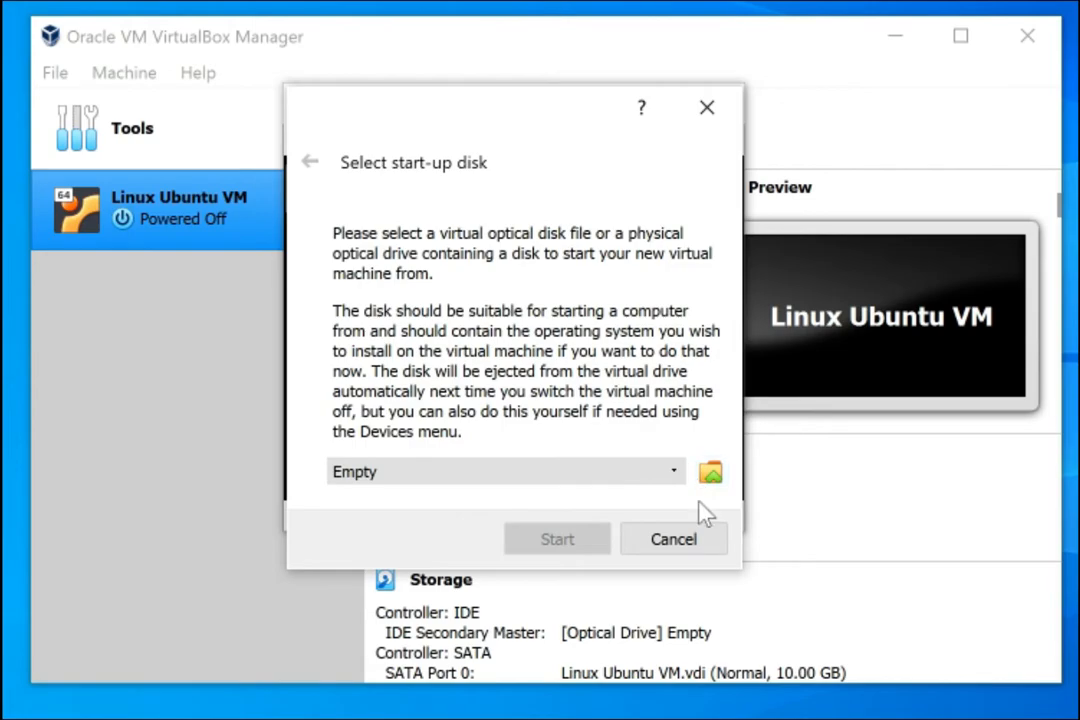
left_click(709, 476)
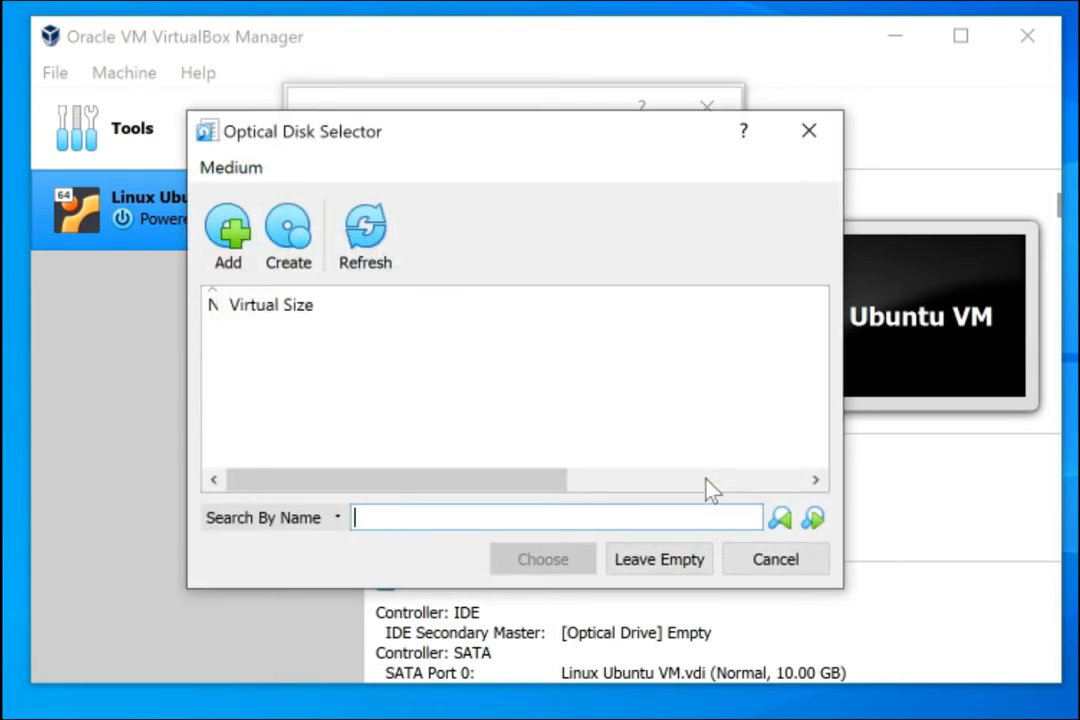
left_click(240, 253)
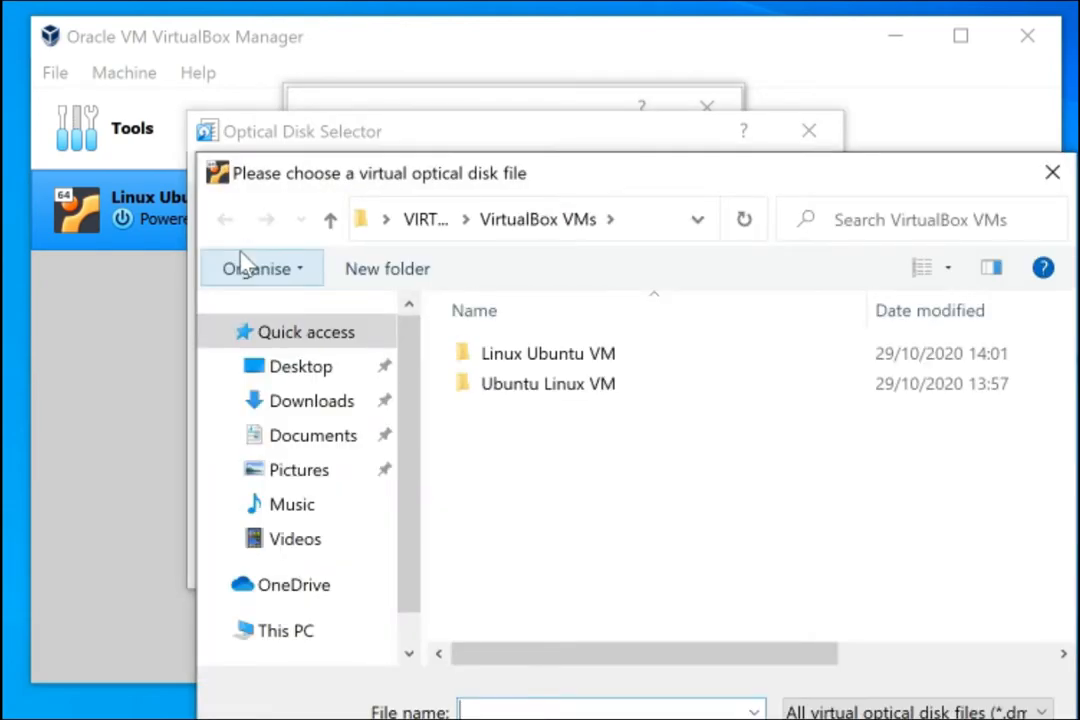
left_click(318, 405)
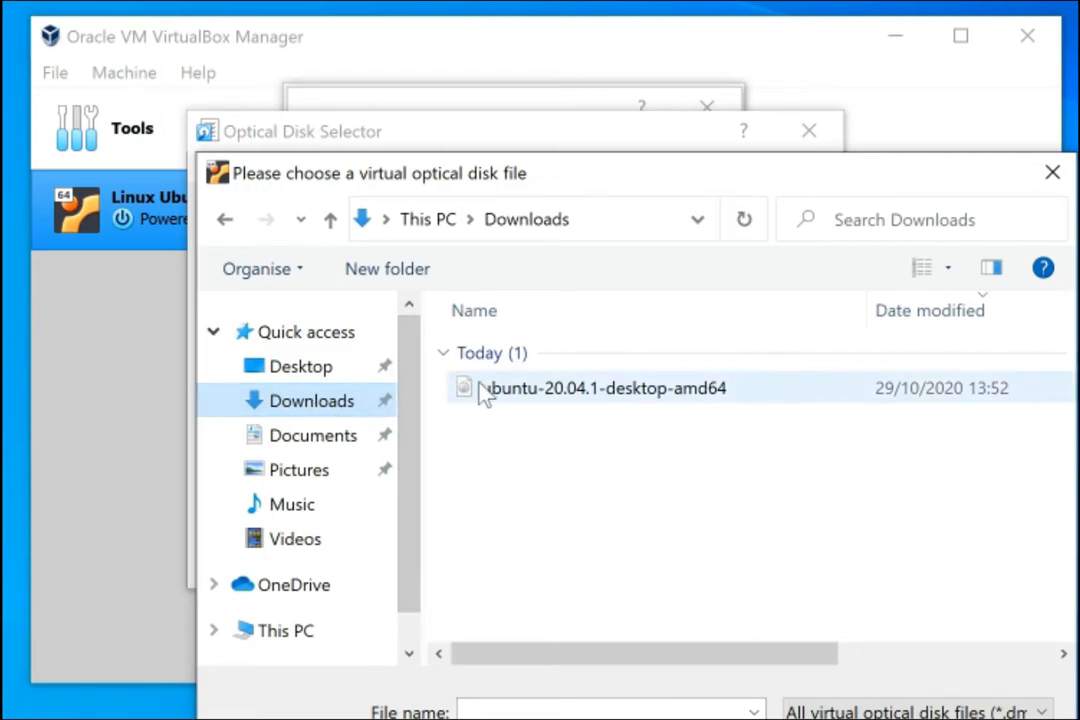
left_click(677, 400)
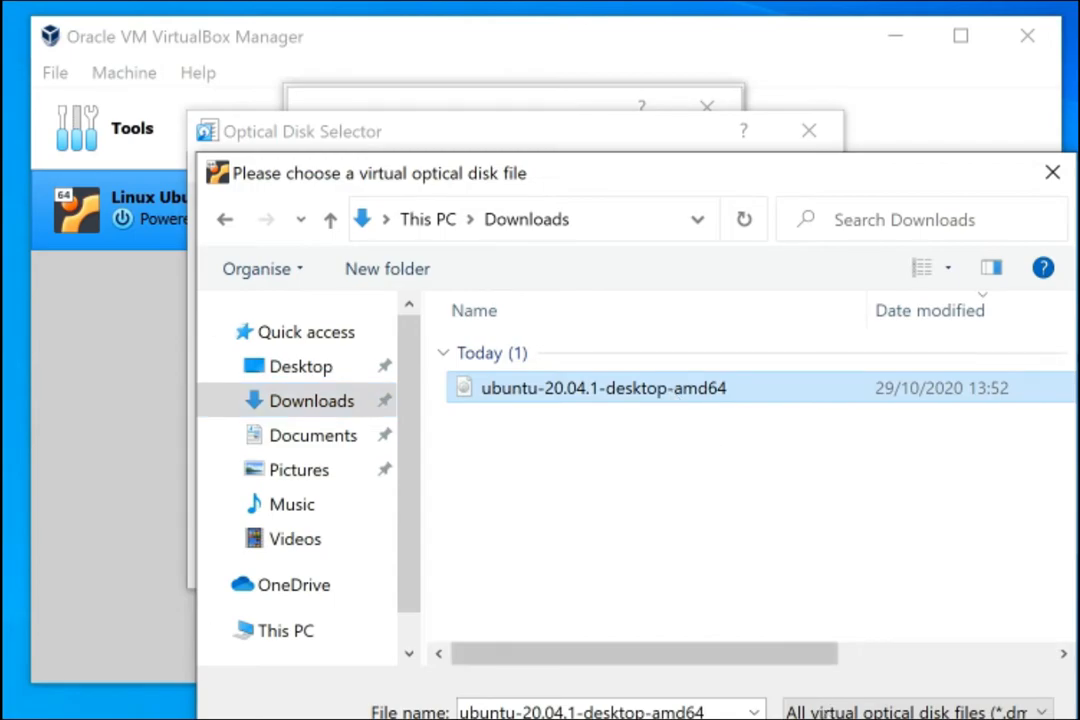
key("Return")
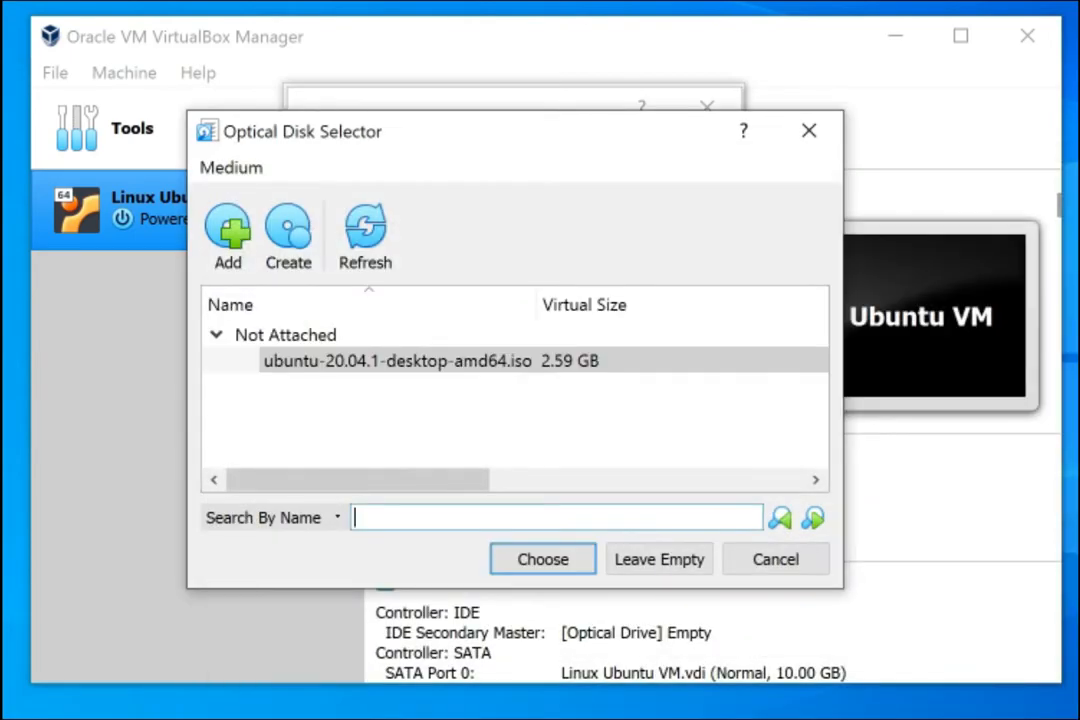
left_click(585, 378)
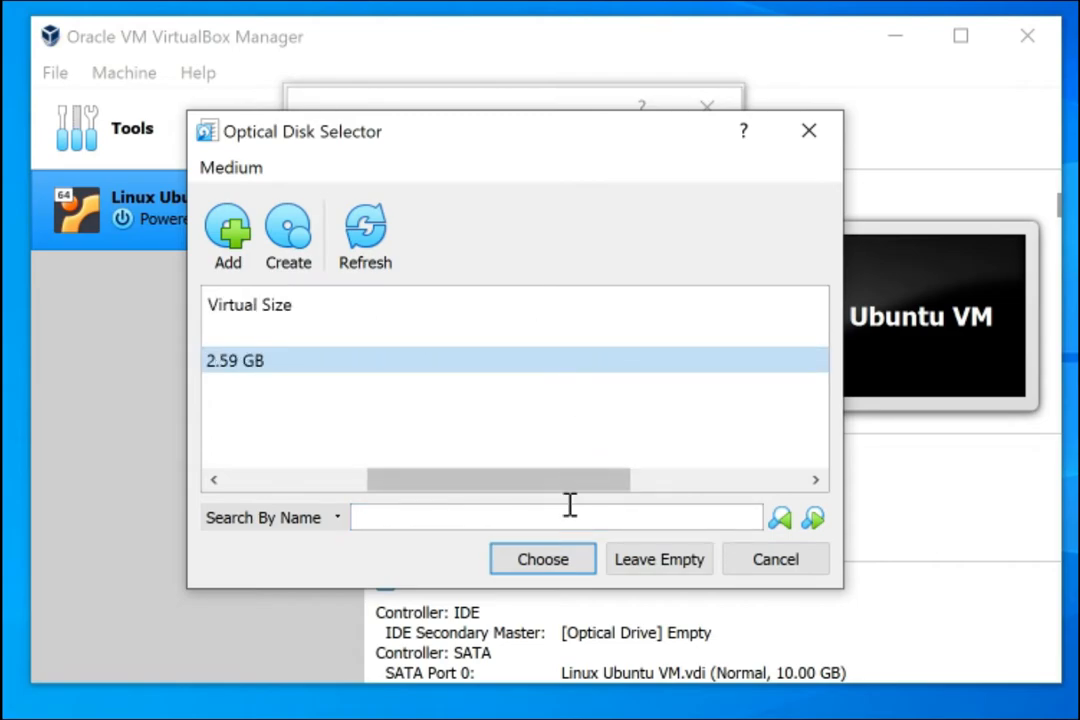
left_click(553, 566)
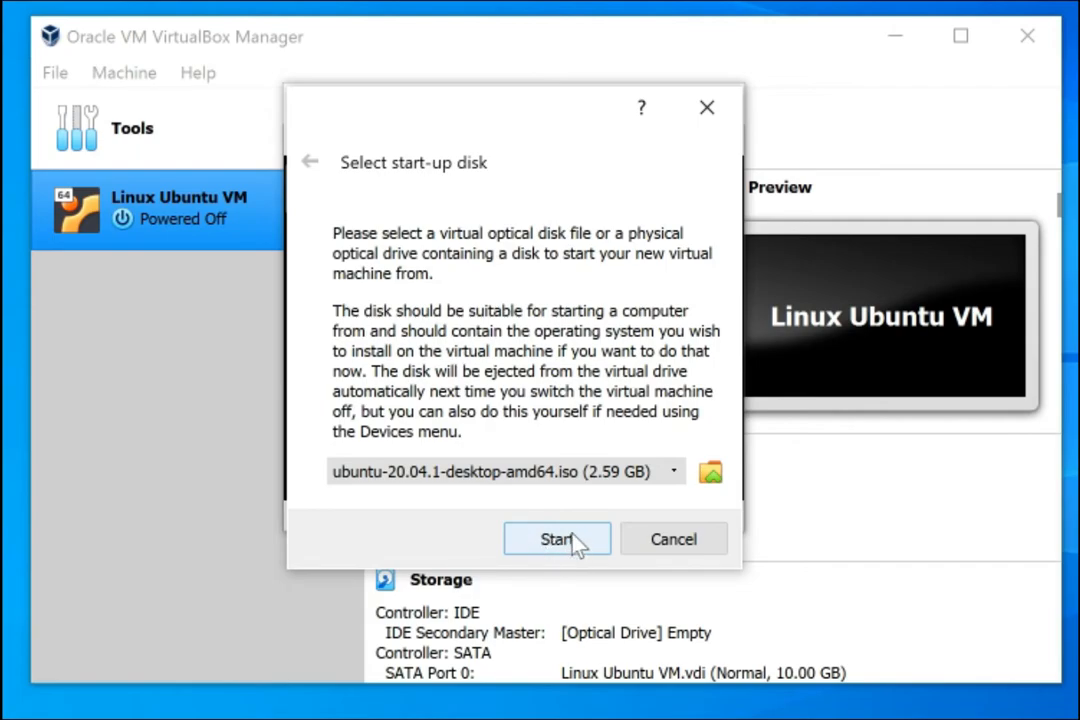
left_click(557, 543)
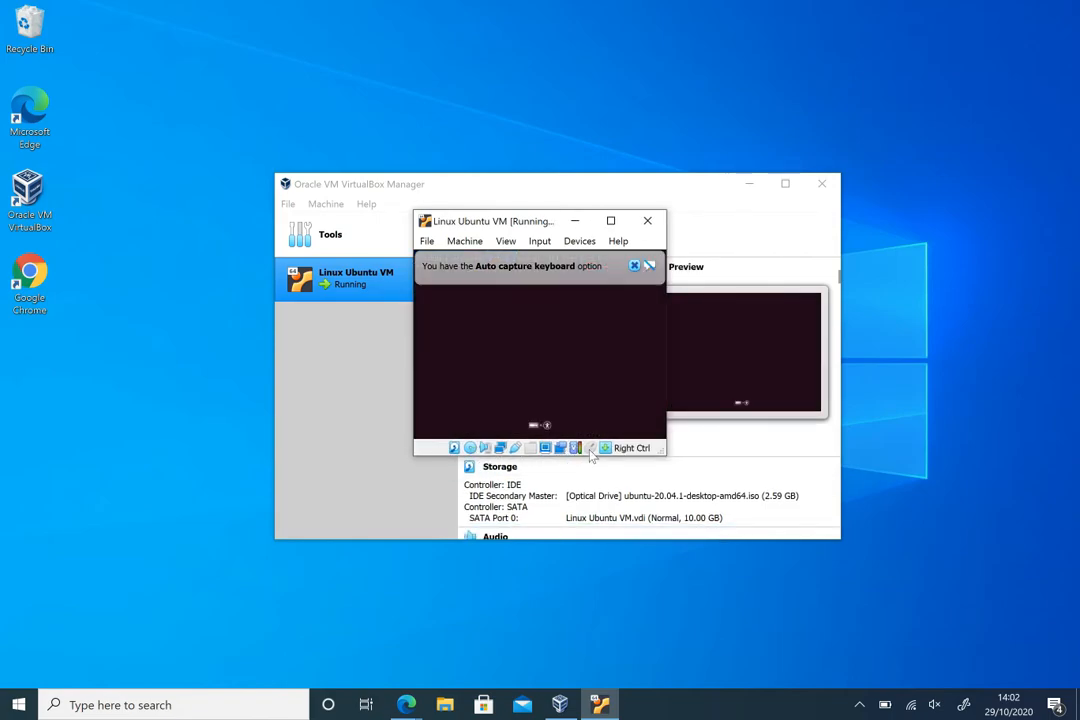
Step: Dismiss the notifications in the running Linux Ubuntu VM window and maximize the window
left_click_drag(659, 449, 853, 656)
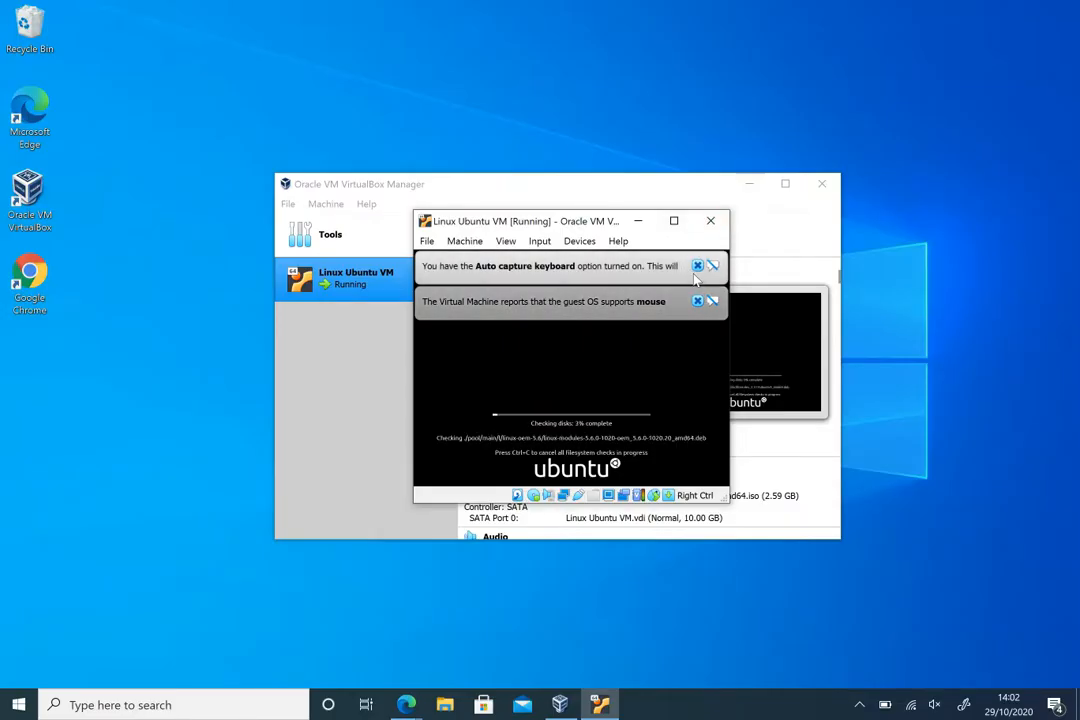
left_click(697, 267)
left_click(698, 267)
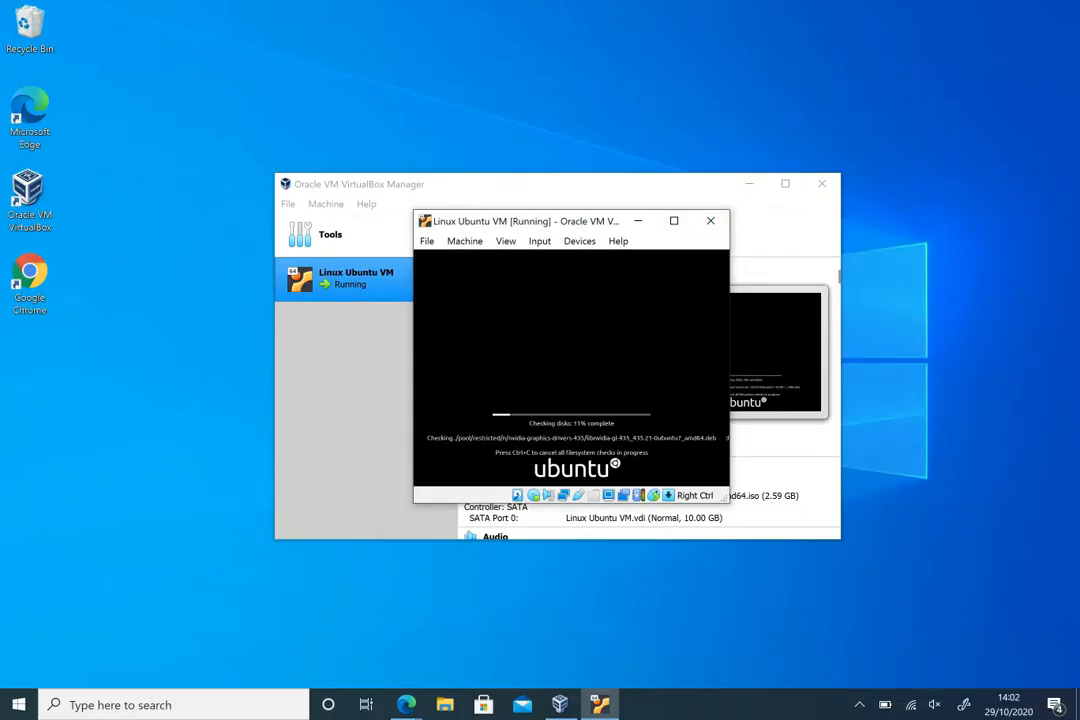
left_click_drag(729, 502, 912, 640)
left_click_drag(622, 224, 460, 124)
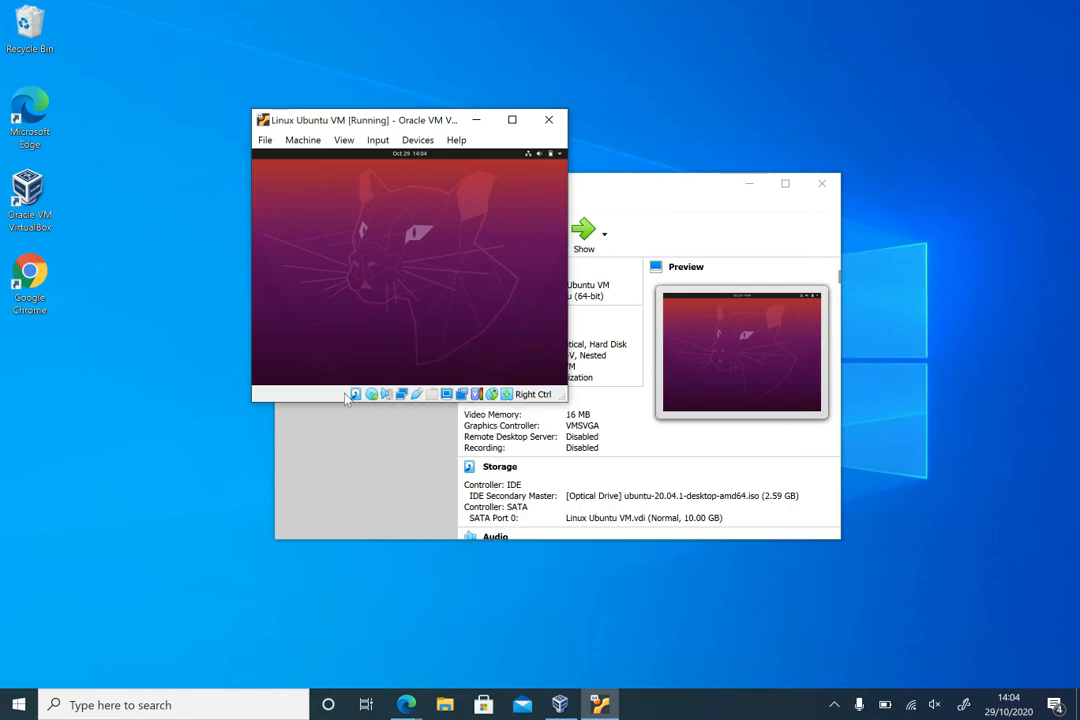
left_click(512, 119)
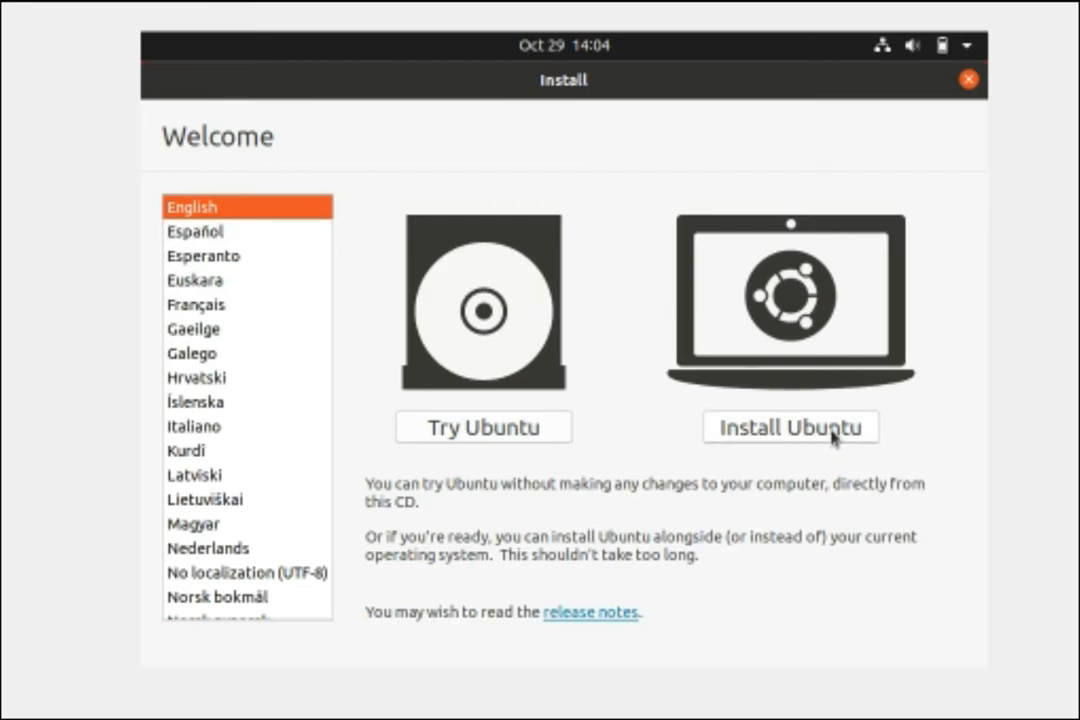
Step: Choose to install Ubuntu with the English (UK) keyboard layout and the Minimal installation option
left_click(790, 430)
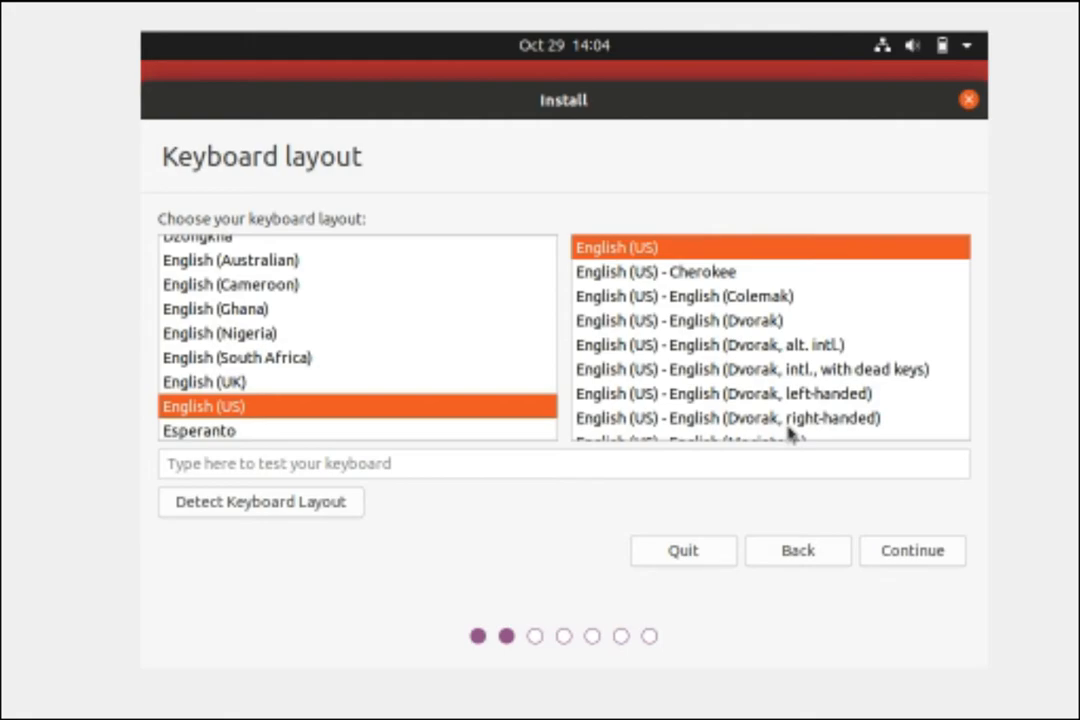
left_click(370, 390)
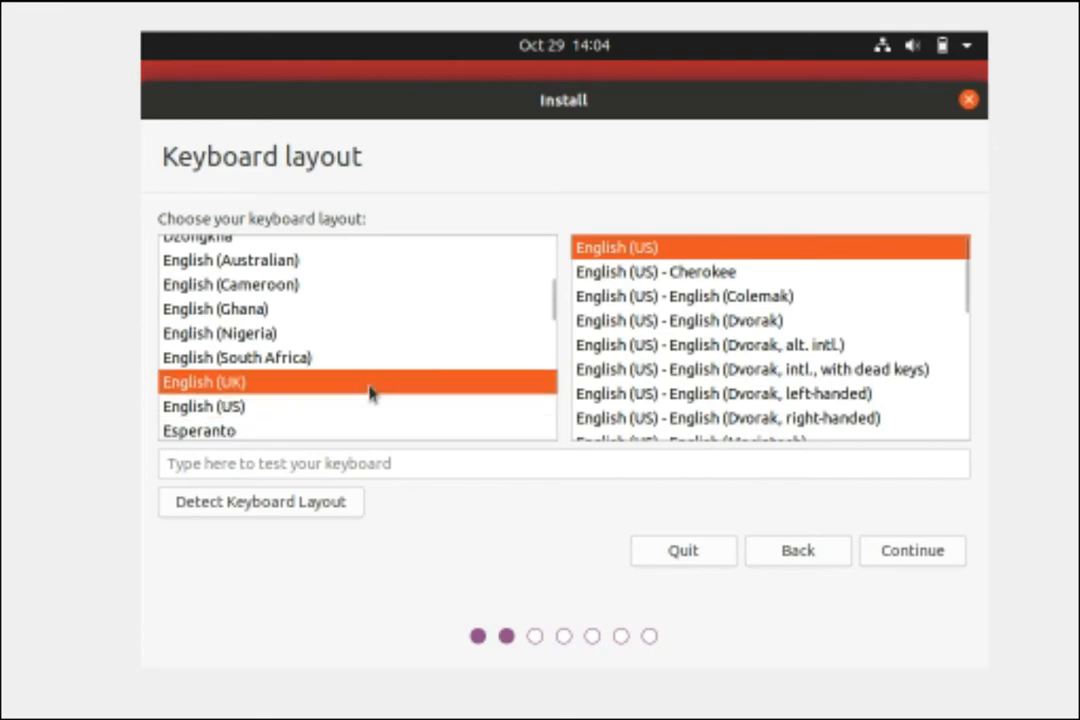
scroll(370, 392, "down", 1)
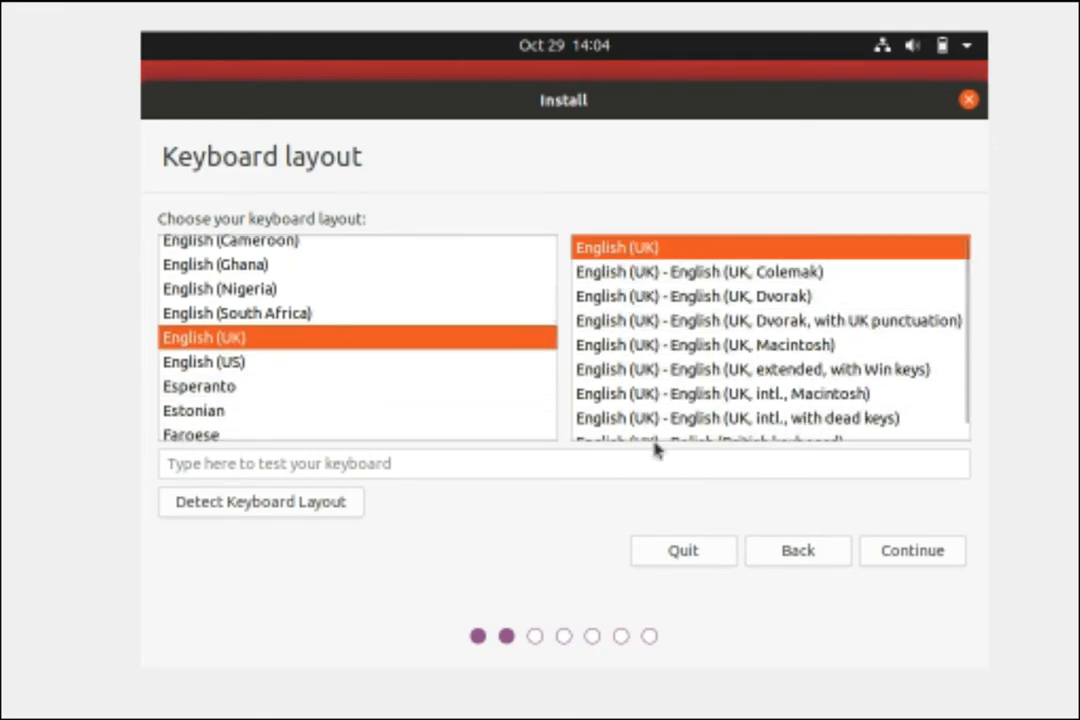
left_click(914, 561)
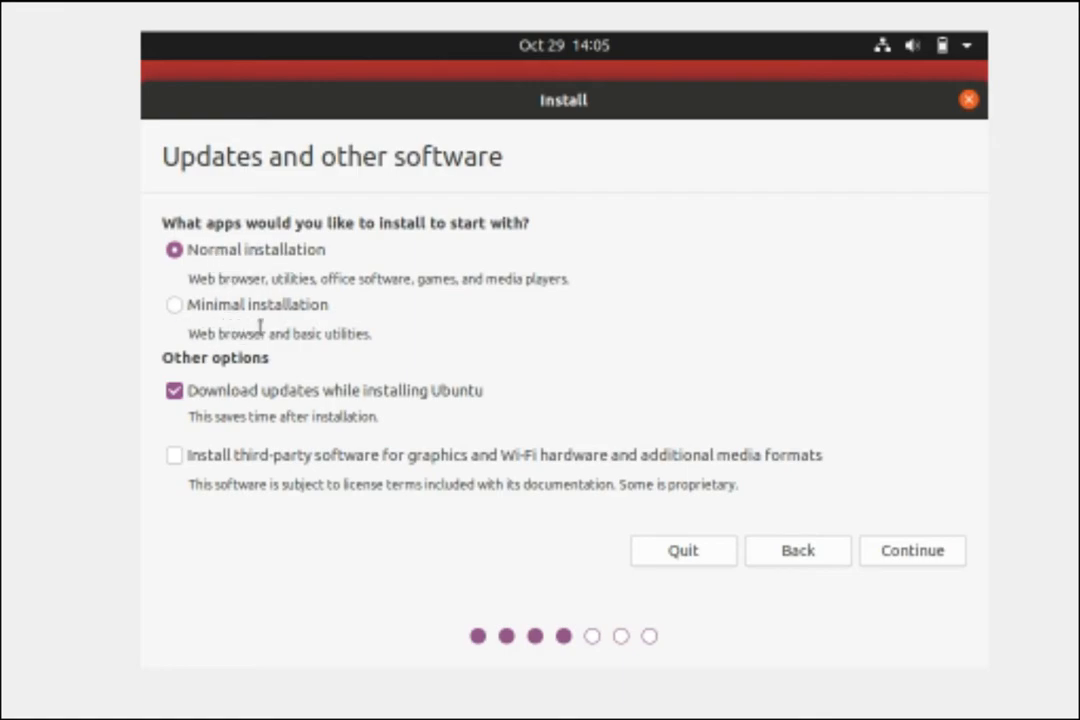
left_click(176, 306)
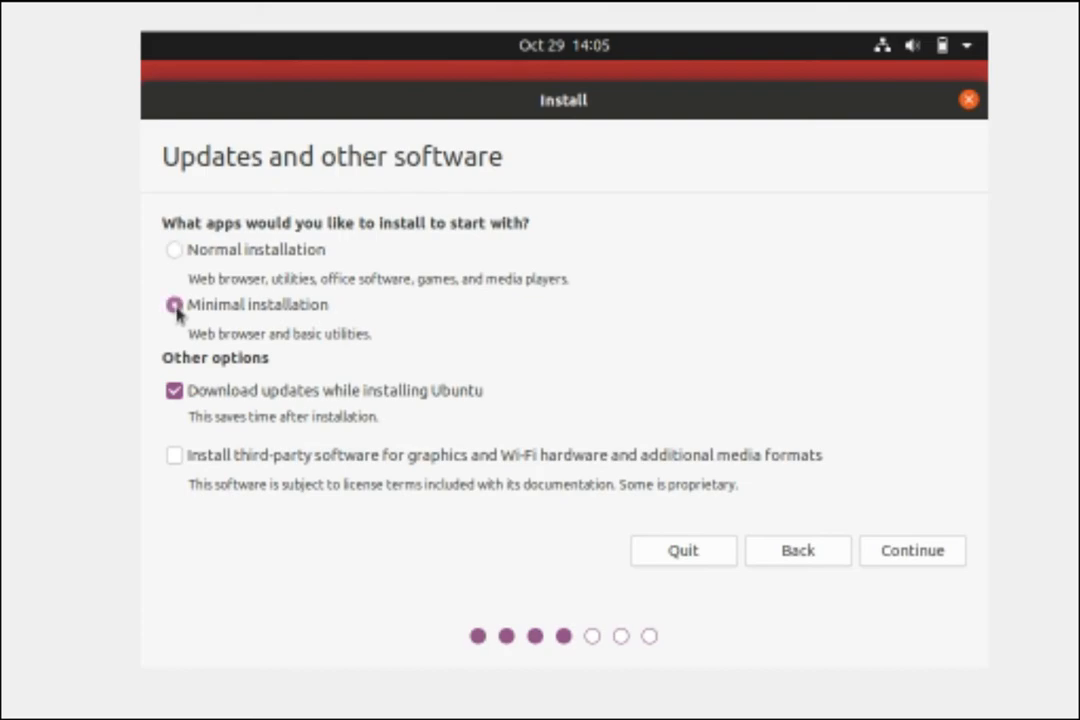
left_click(897, 558)
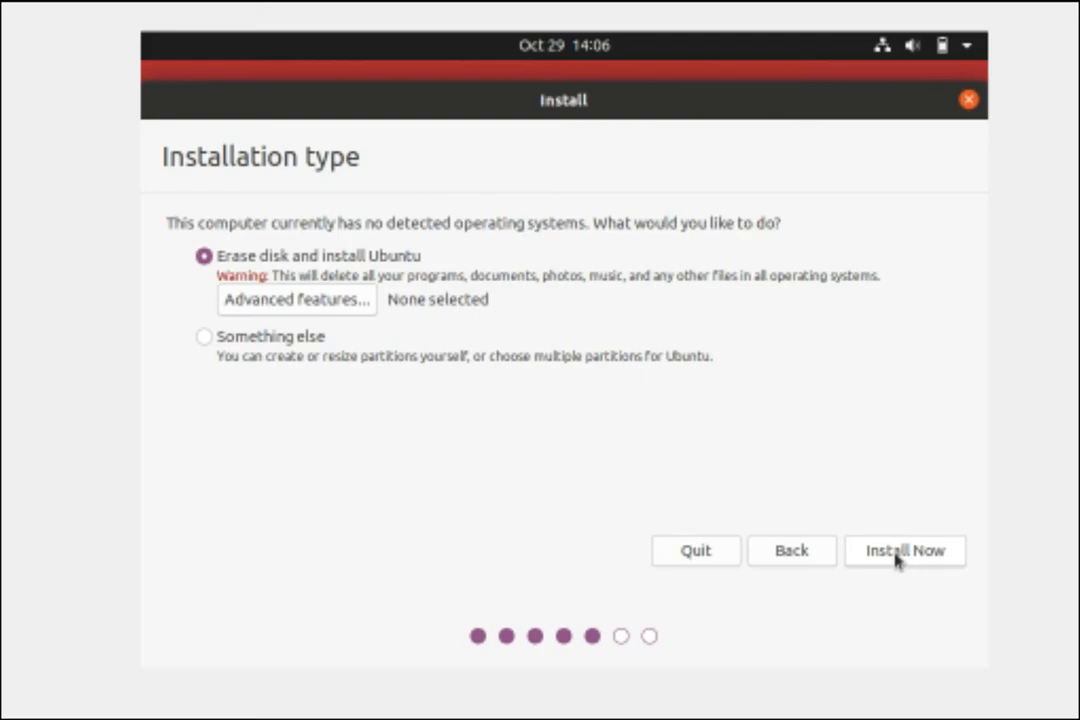
Step: Install with Erase disk and install Ubuntu, approve writing the changes to the disk, and accept London as the location
left_click(909, 562)
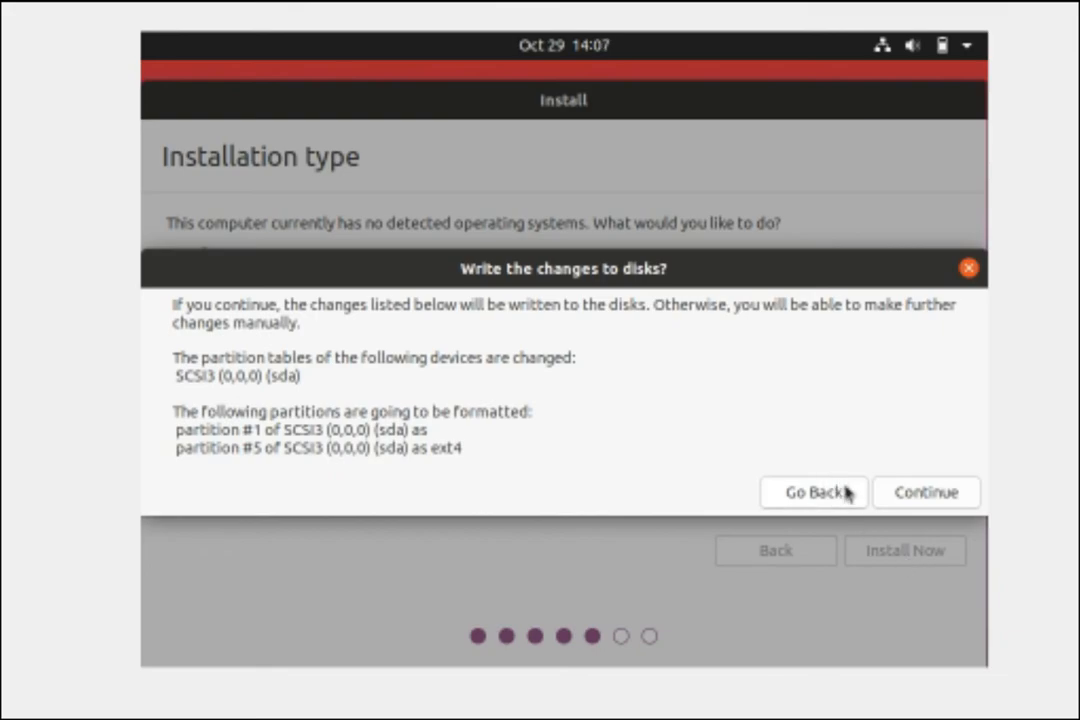
left_click(915, 494)
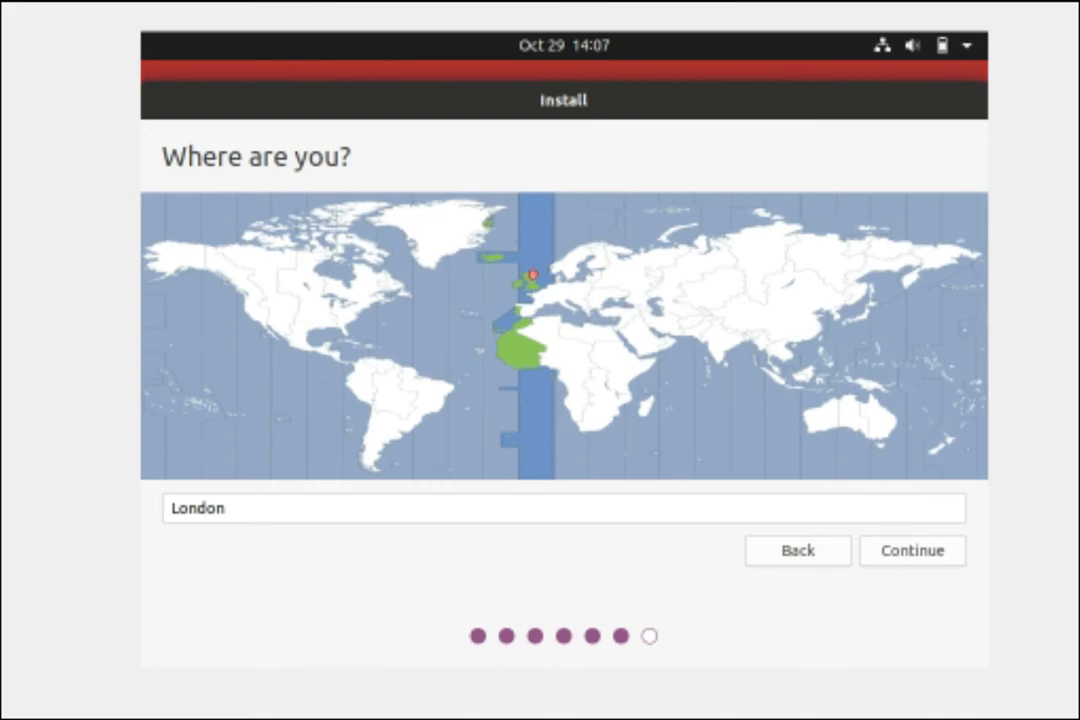
left_click(913, 566)
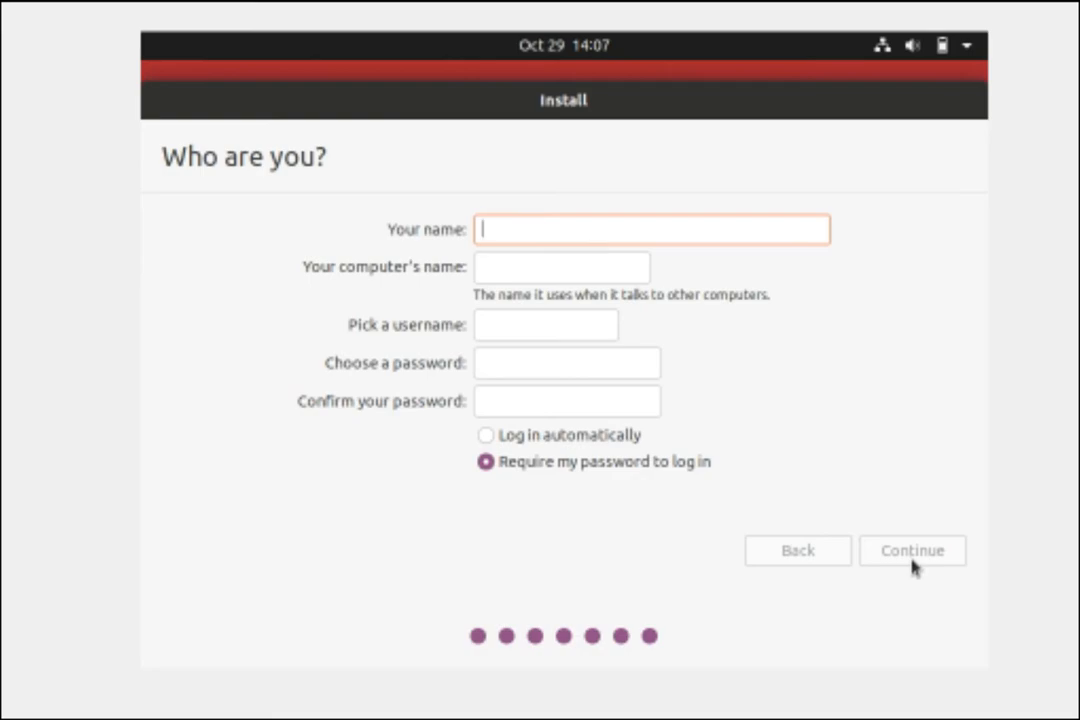
Step: Fill in the user's name, enable automatic login, enter and confirm the account password, and continue the installation
type("Jake")
left_click(598, 445)
left_click(530, 369)
type("j")
key("Tab")
type("j")
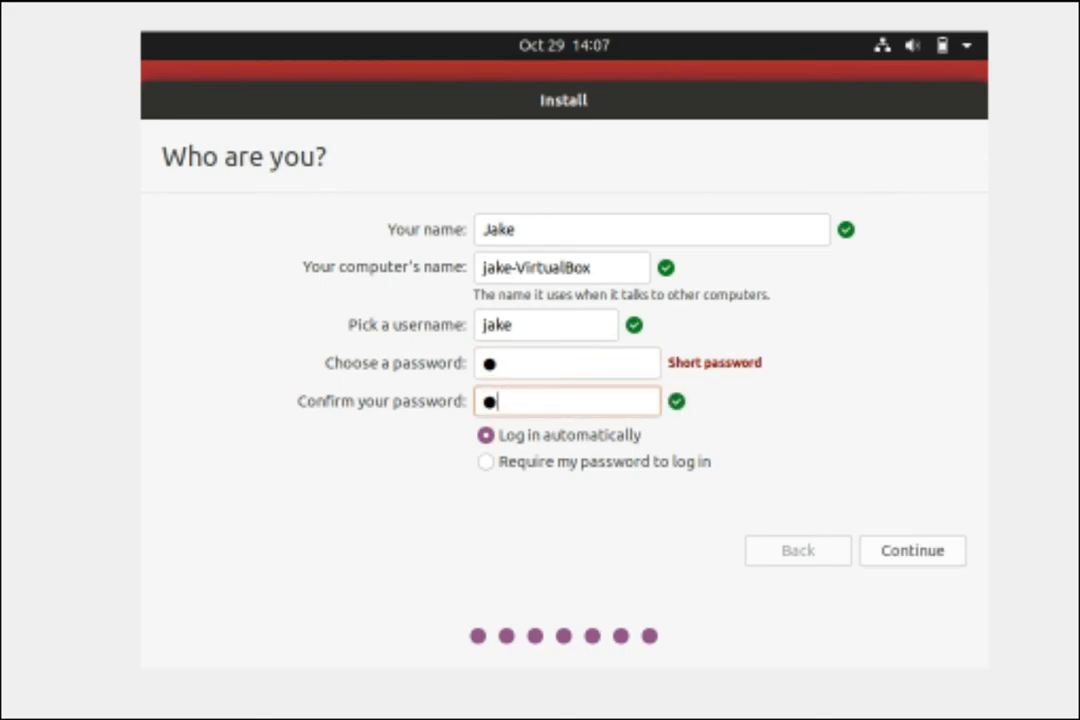
left_click(910, 550)
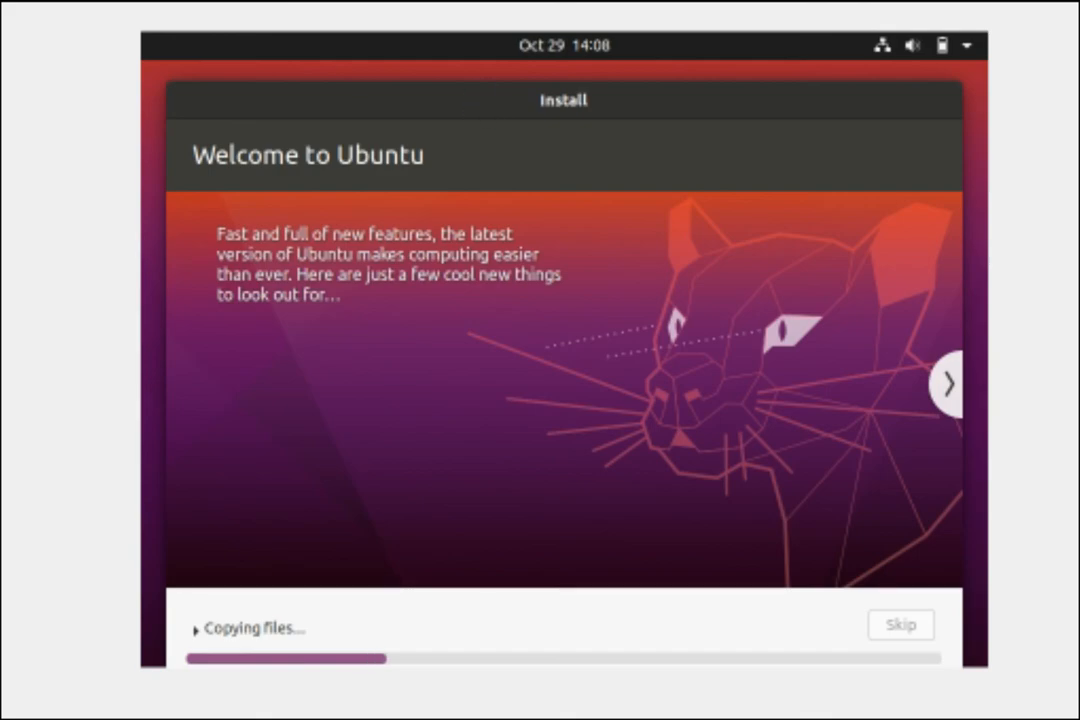
Step: Switch the virtual machine to full screen and restart Ubuntu once the installation is complete
key("Control_R+f")
left_click(492, 528)
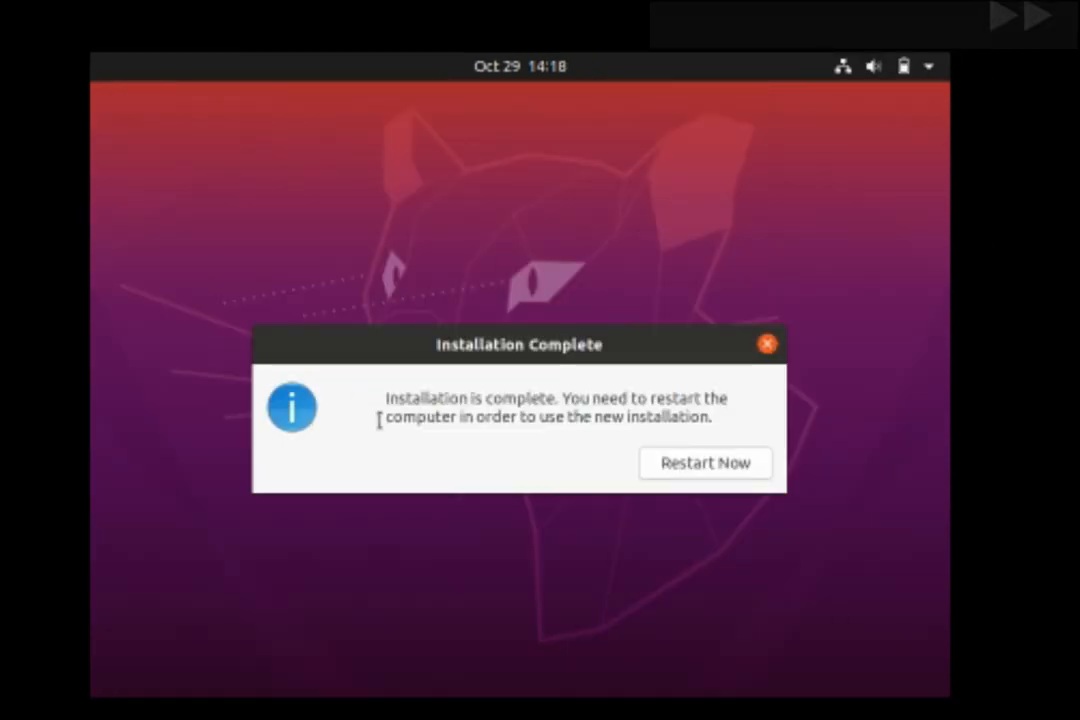
left_click(713, 467)
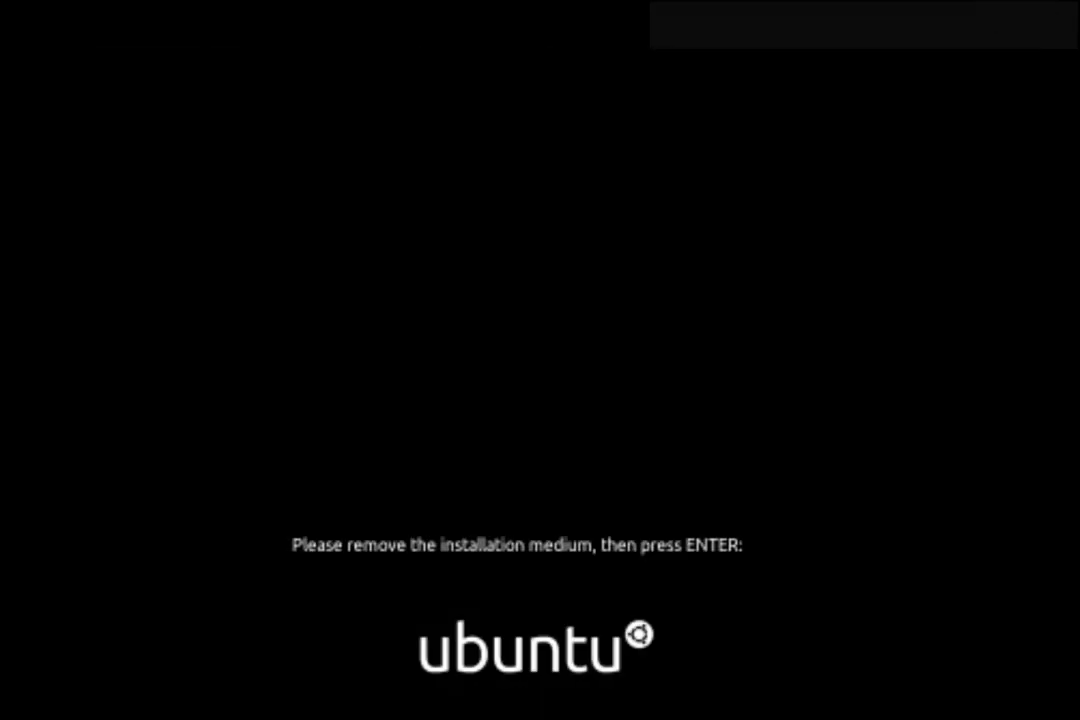
key("Return")
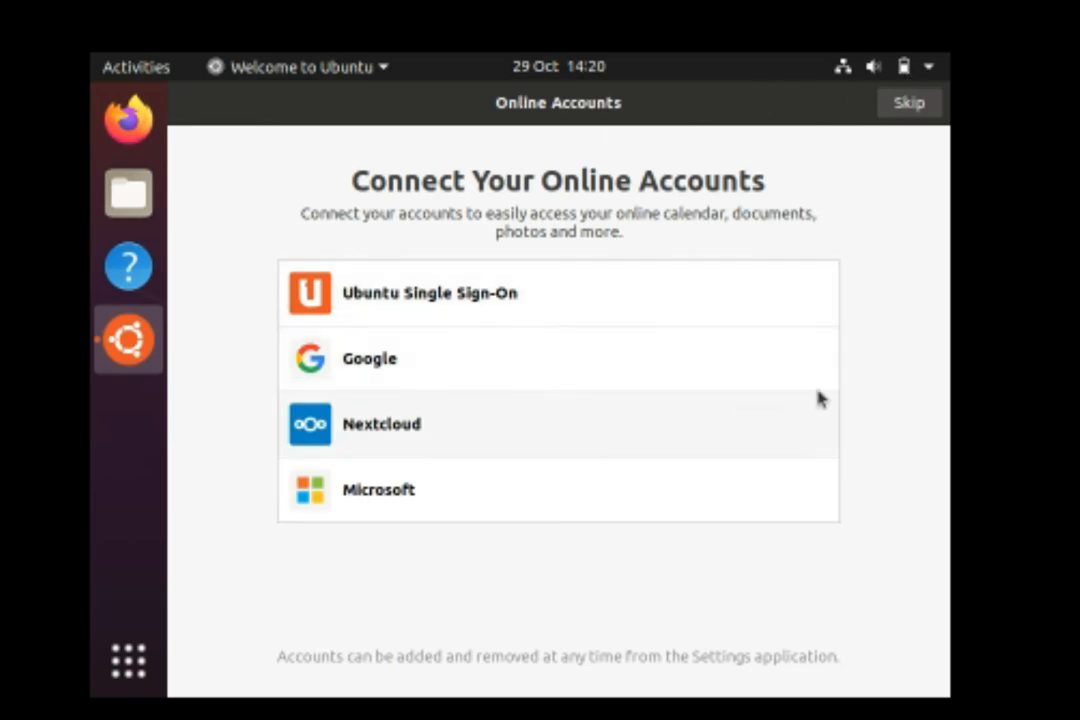
Step: Skip connecting online accounts and setting up Livepatch, and finish the Welcome to Ubuntu setup with its remaining defaults
left_click(910, 104)
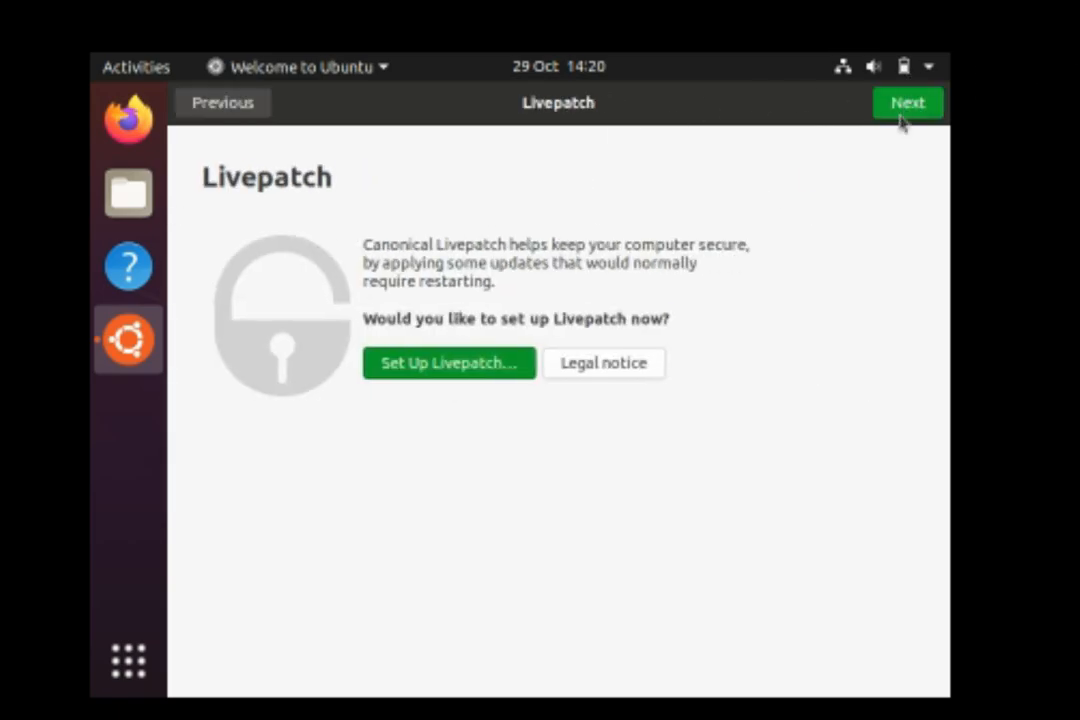
left_click(900, 113)
left_click(904, 105)
left_click(905, 104)
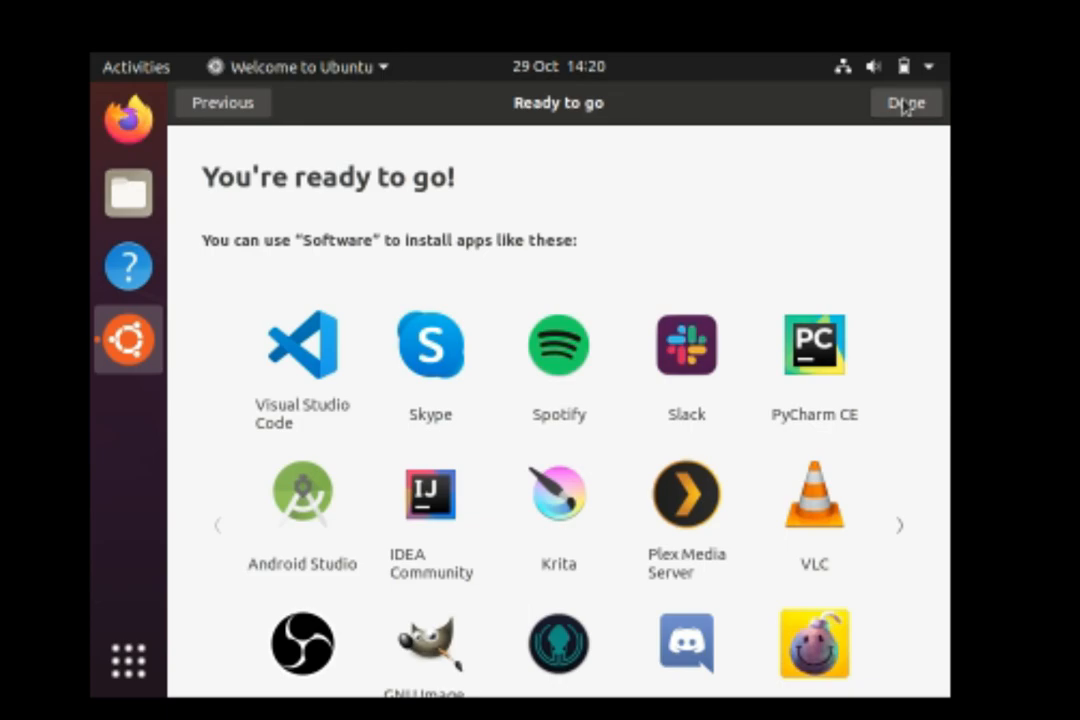
left_click(900, 105)
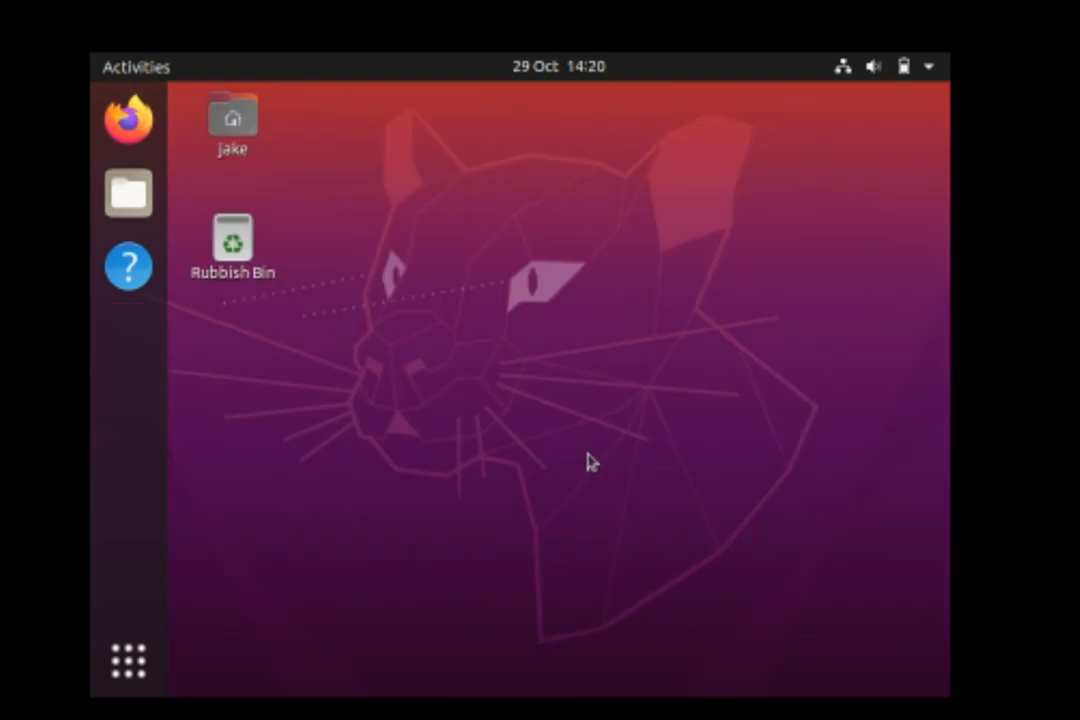
Step: Open the overview of all installed applications on the Ubuntu desktop
left_click(143, 680)
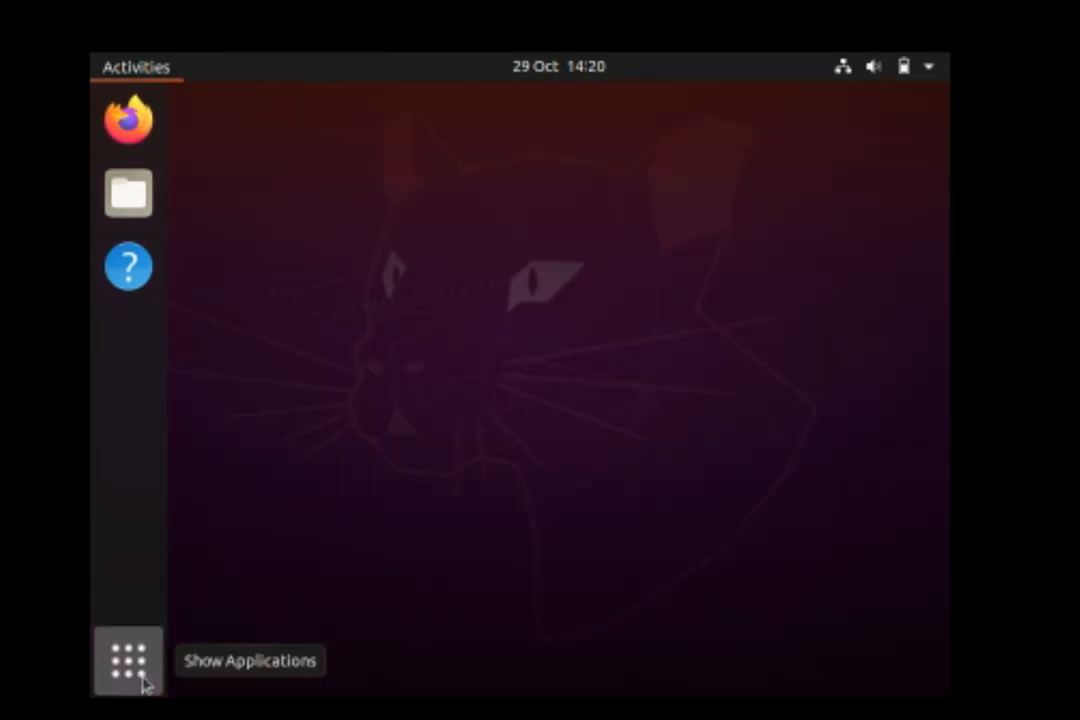